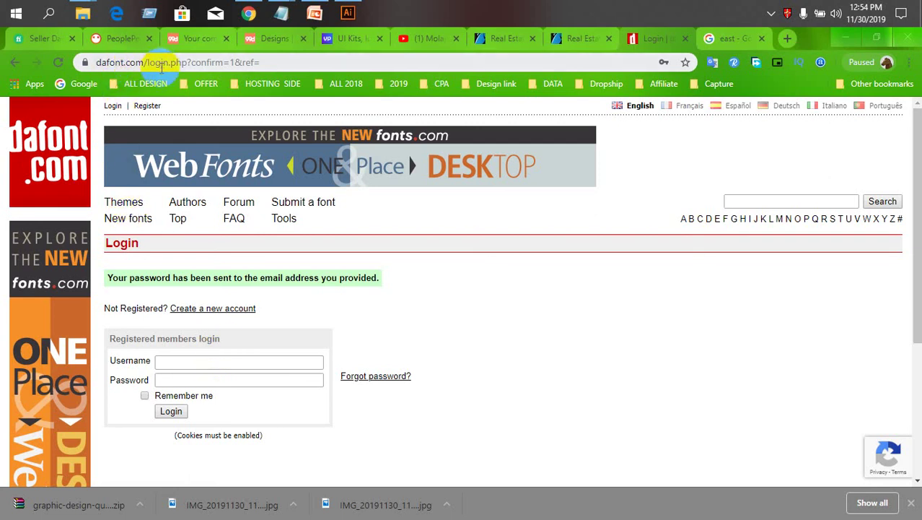
Step: Fill in the account username on the DaFont login form from the saved suggestions
{"action": "scroll", "coordinate": [220, 303], "scroll_direction": "down", "scroll_amount": 3}
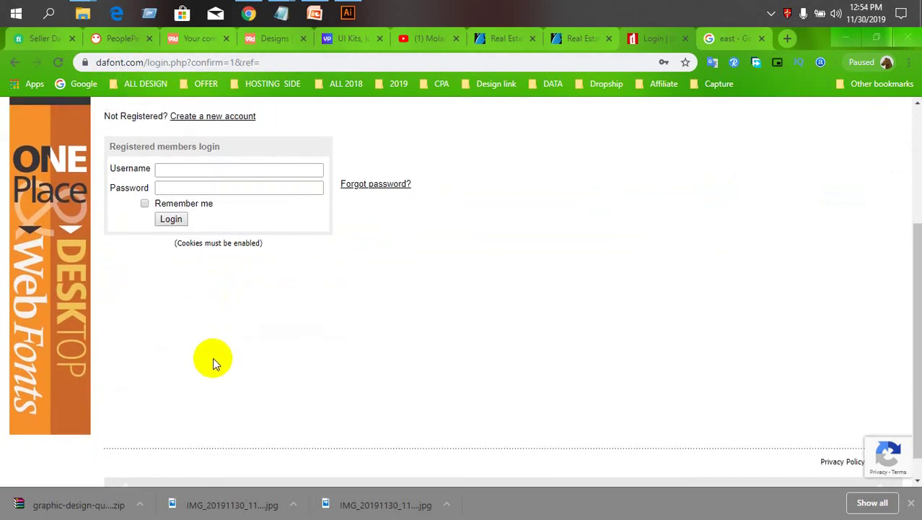
{"action": "scroll", "coordinate": [213, 363], "scroll_direction": "up", "scroll_amount": 3}
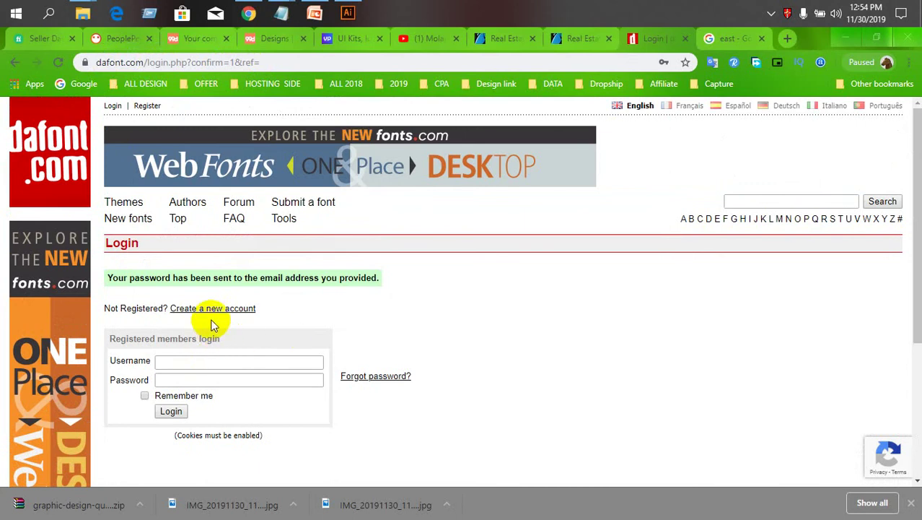
{"action": "scroll", "coordinate": [182, 374], "scroll_direction": "down", "scroll_amount": 1}
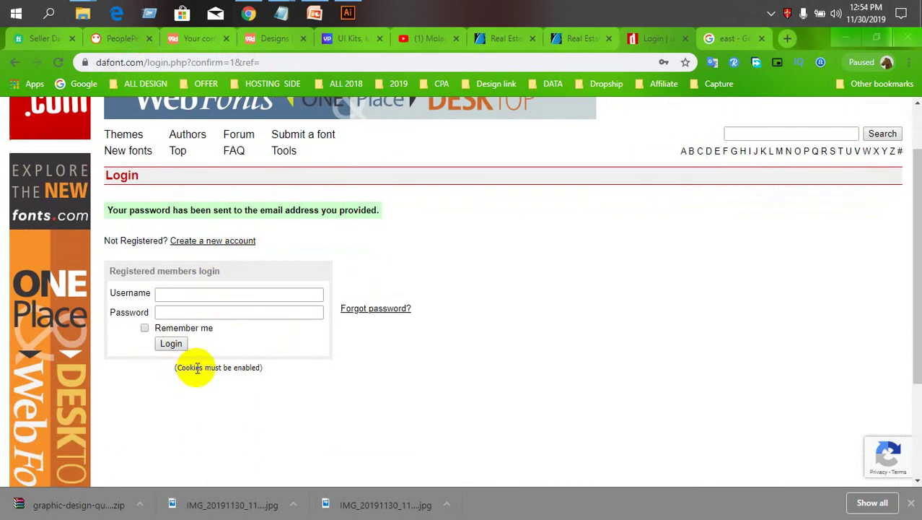
{"action": "left_click", "coordinate": [181, 297]}
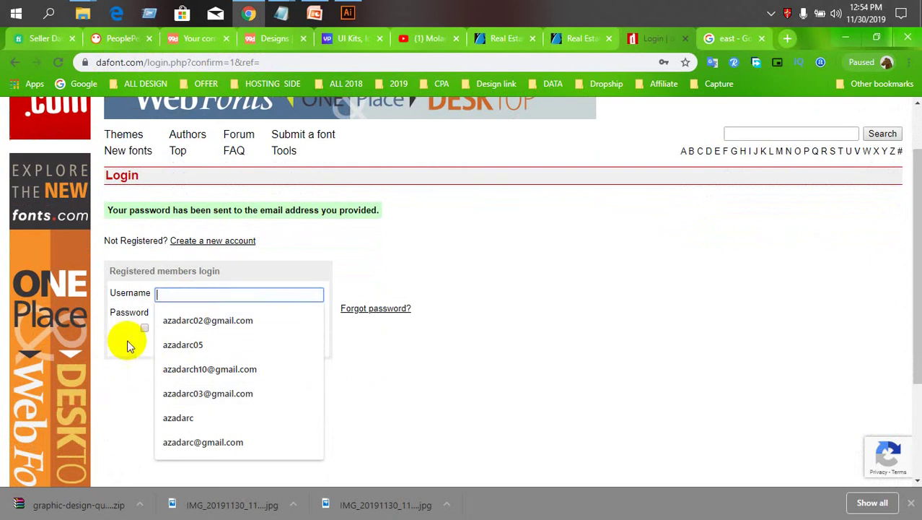
{"action": "left_click", "coordinate": [171, 294]}
{"action": "left_click", "coordinate": [173, 294]}
{"action": "type", "text": "f"}
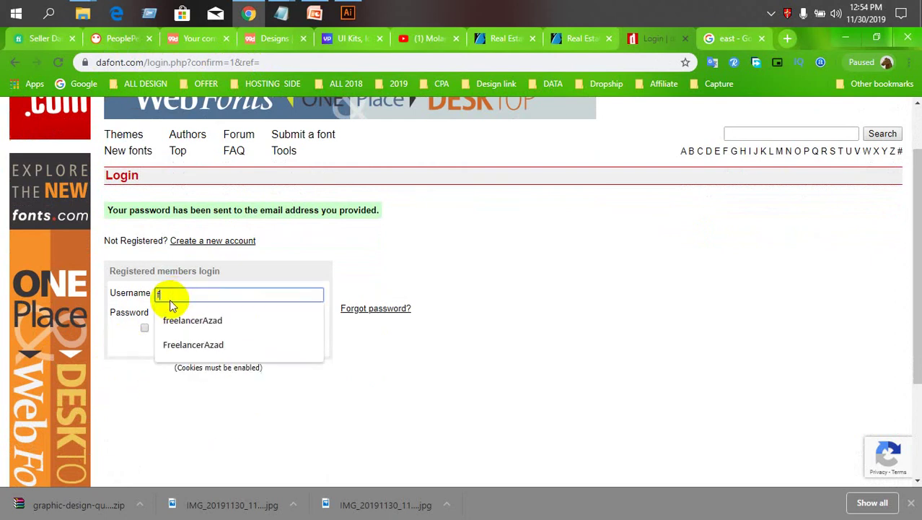
{"action": "left_click", "coordinate": [178, 318]}
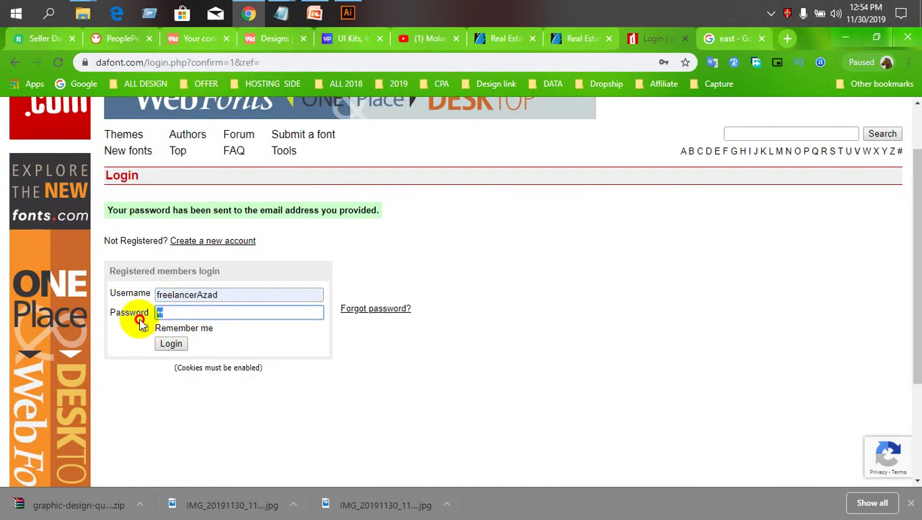
{"action": "left_click", "coordinate": [257, 351]}
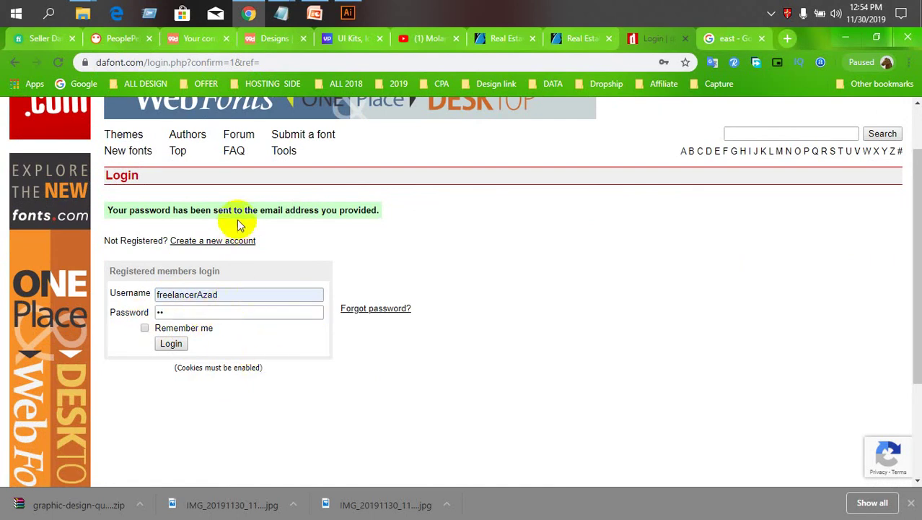
Step: Open Gmail, bring up the DaFONT login information email from the Updates category, and copy the password it contains
{"action": "left_click", "coordinate": [708, 38]}
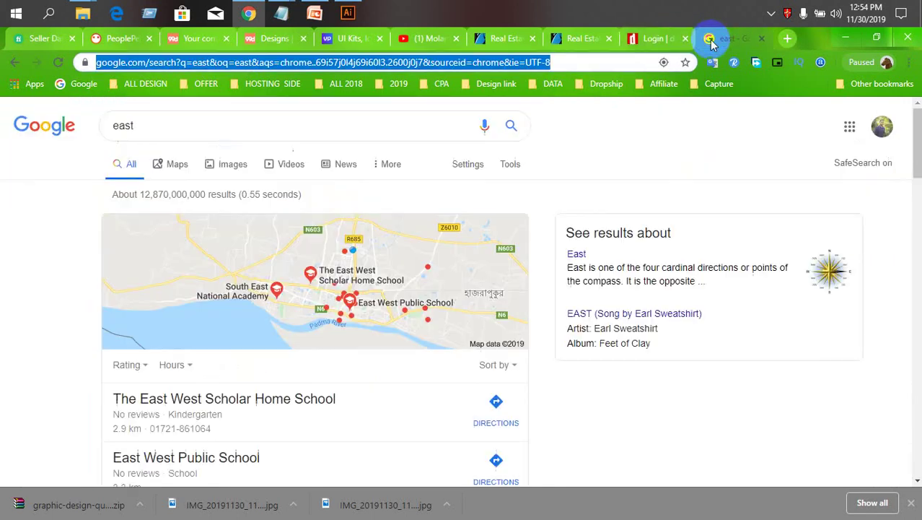
{"action": "left_click", "coordinate": [850, 127]}
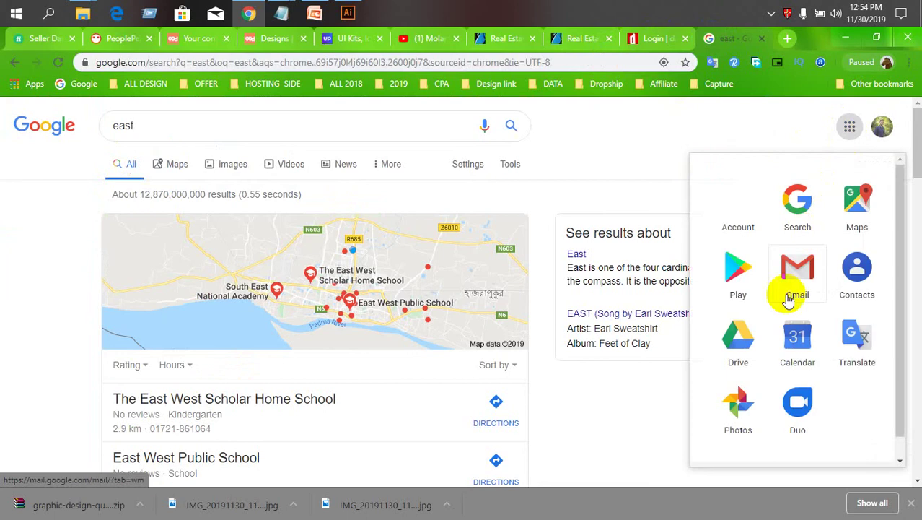
{"action": "left_click", "coordinate": [799, 269]}
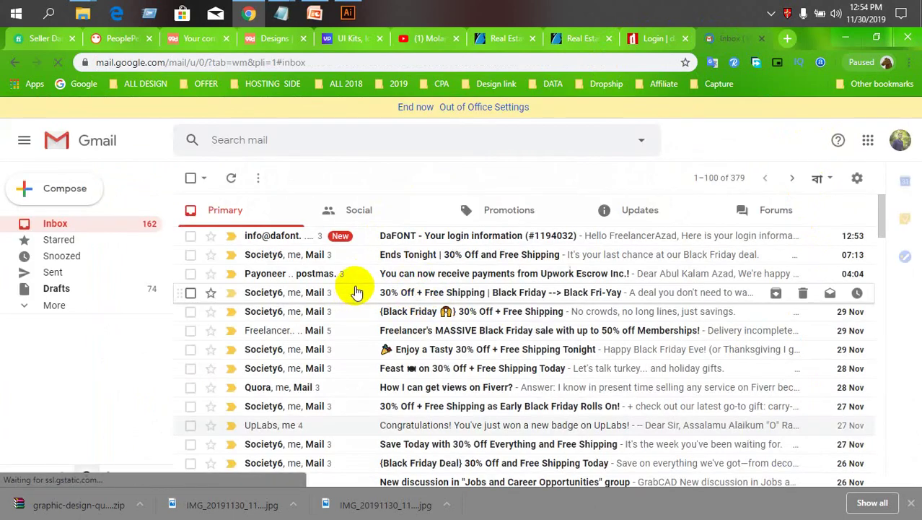
{"action": "left_click", "coordinate": [375, 216]}
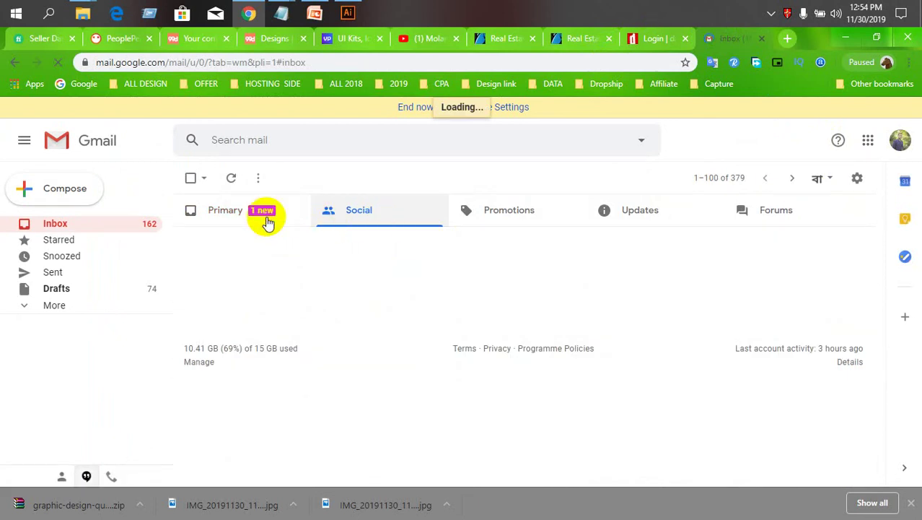
{"action": "left_click", "coordinate": [311, 228]}
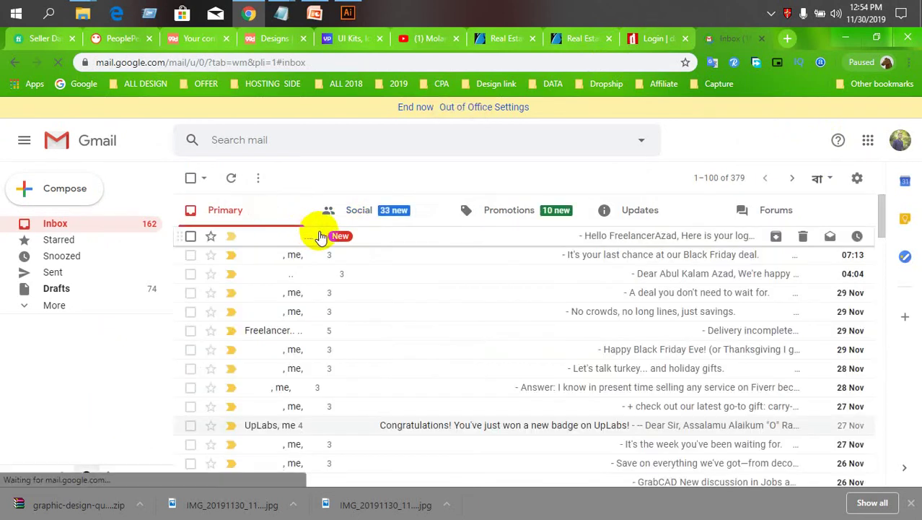
{"action": "left_click", "coordinate": [667, 217]}
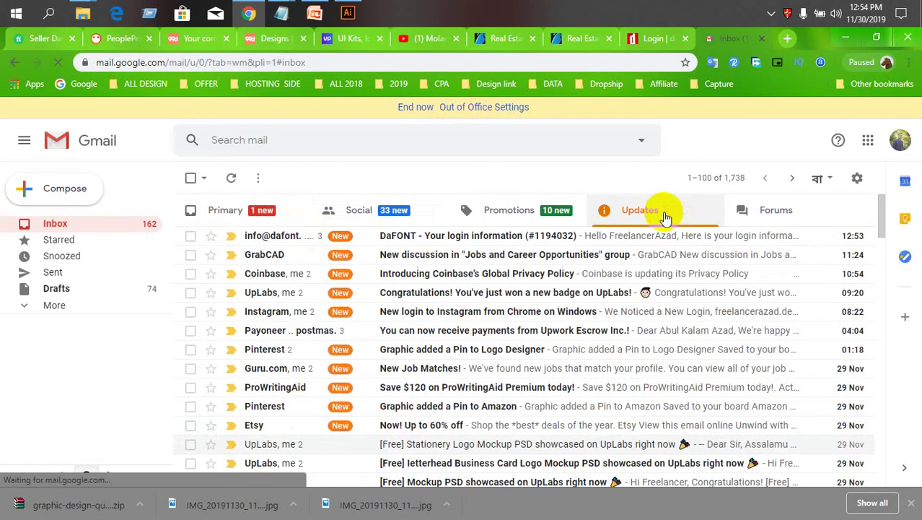
{"action": "left_click", "coordinate": [562, 243]}
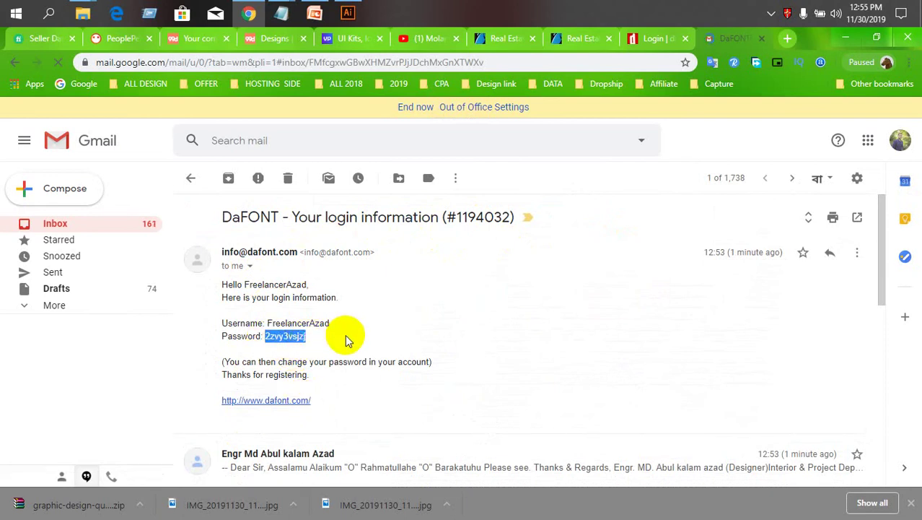
Step: Return to the DaFont login page, paste the emailed account password into the password field, and log in
{"action": "left_click", "coordinate": [590, 38]}
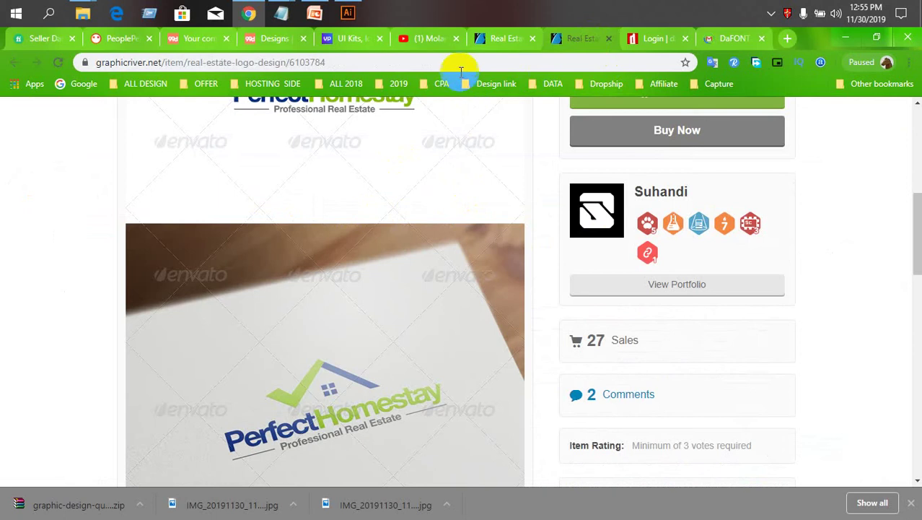
{"action": "left_click", "coordinate": [637, 38]}
{"action": "key", "text": "ctrl+a"}
{"action": "key", "text": "ctrl+v"}
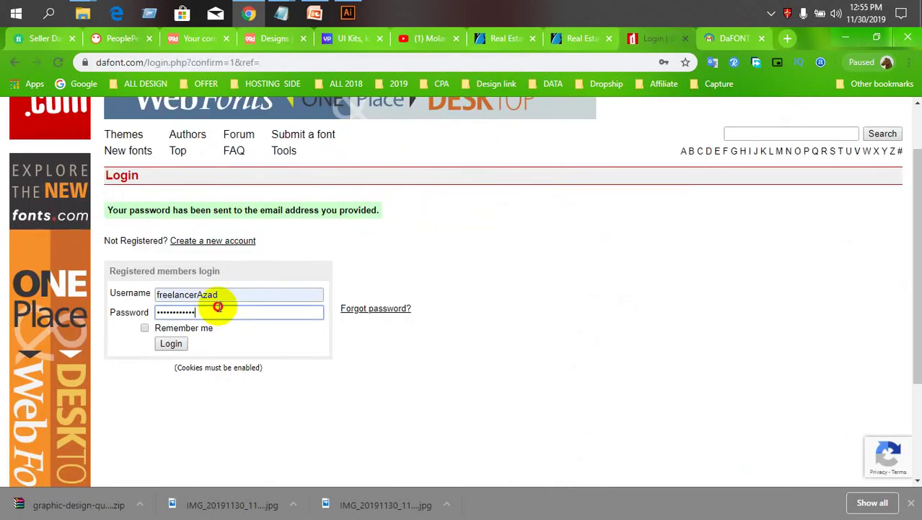
{"action": "left_click", "coordinate": [186, 343]}
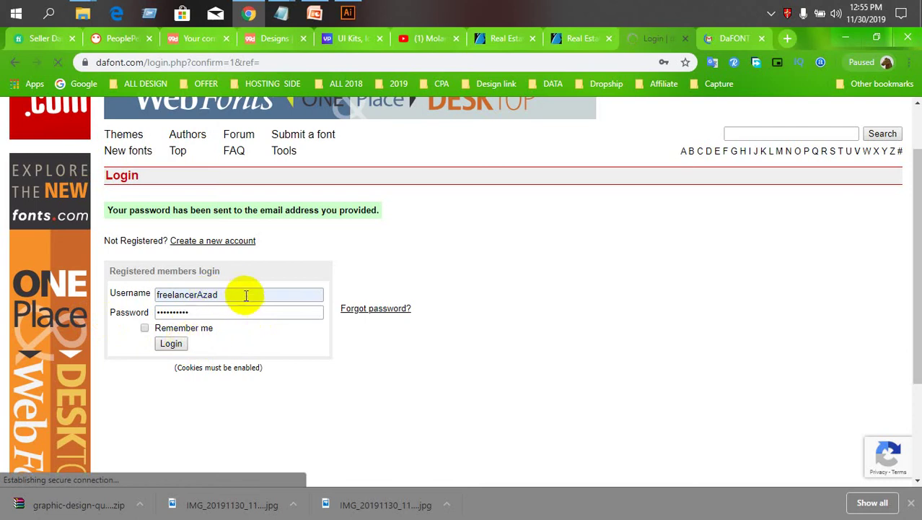
{"action": "scroll", "coordinate": [245, 292], "scroll_direction": "up", "scroll_amount": 1}
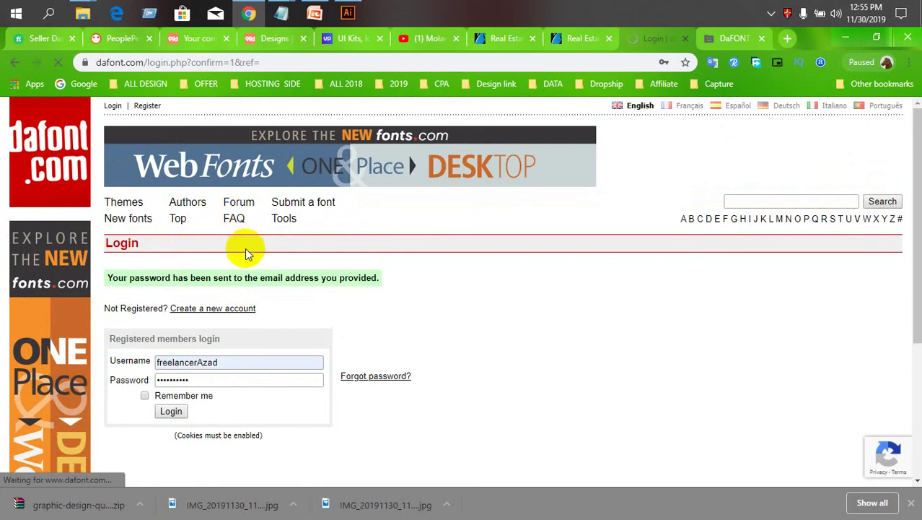
Step: Switch to Illustrator and move the large navy Irby logo mockup image left so it overlaps the artboard's right edge
{"action": "left_click", "coordinate": [348, 13]}
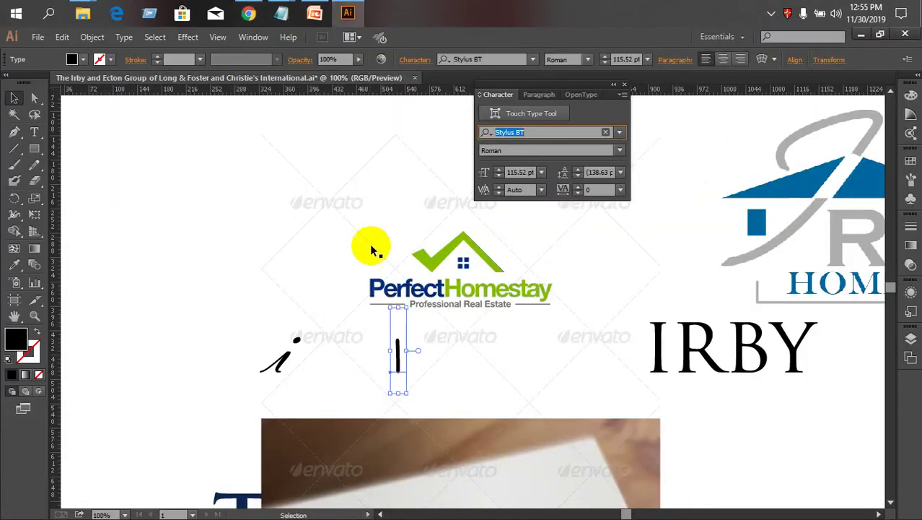
{"action": "scroll", "coordinate": [432, 323], "scroll_direction": "down", "scroll_amount": 1}
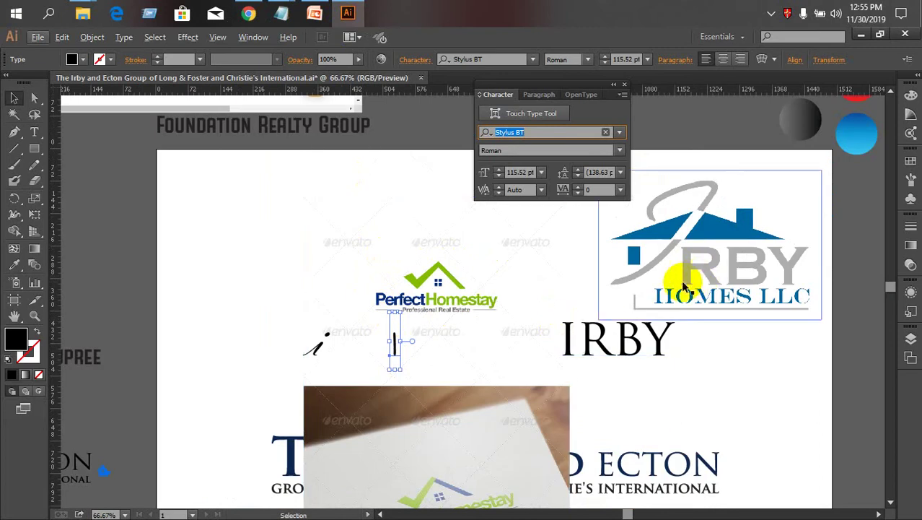
{"action": "scroll", "coordinate": [677, 288], "scroll_direction": "down", "scroll_amount": 1}
{"action": "scroll", "coordinate": [552, 308], "scroll_direction": "down", "scroll_amount": 1}
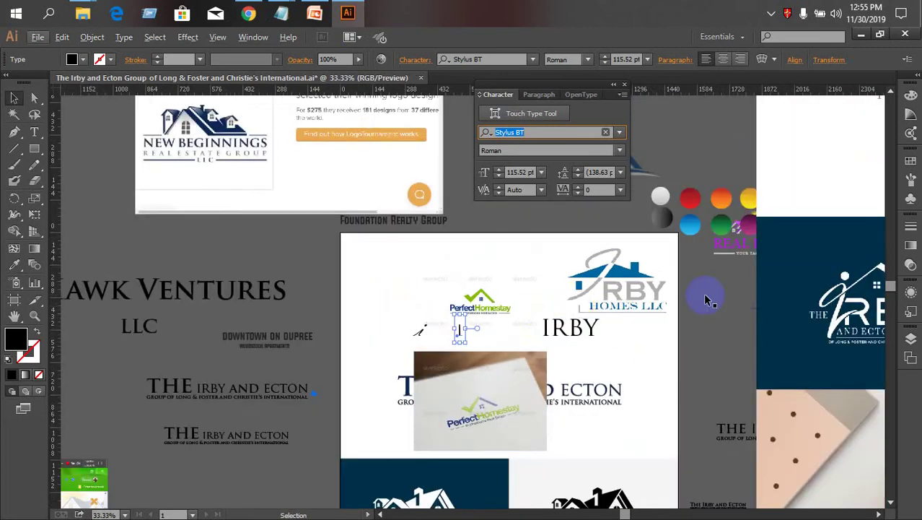
{"action": "left_click_drag", "start_coordinate": [707, 295], "coordinate": [638, 331]}
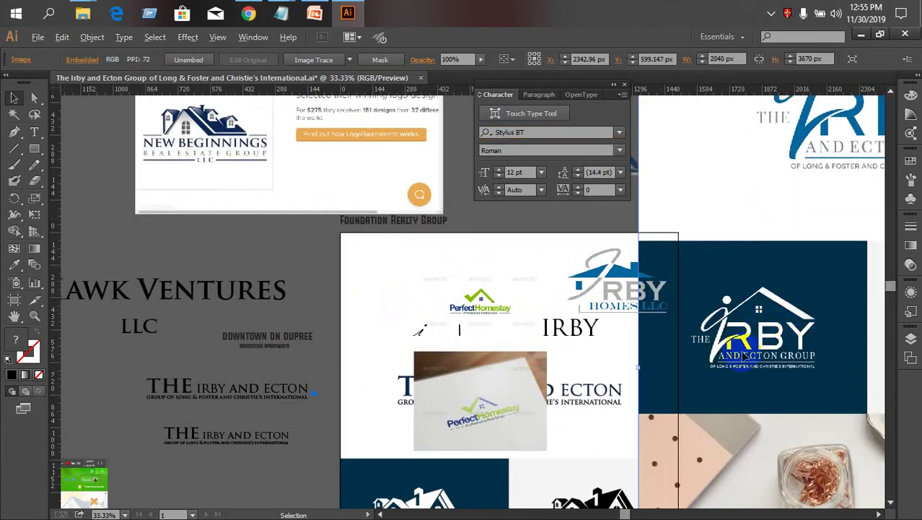
{"action": "scroll", "coordinate": [791, 352], "scroll_direction": "up", "scroll_amount": 2}
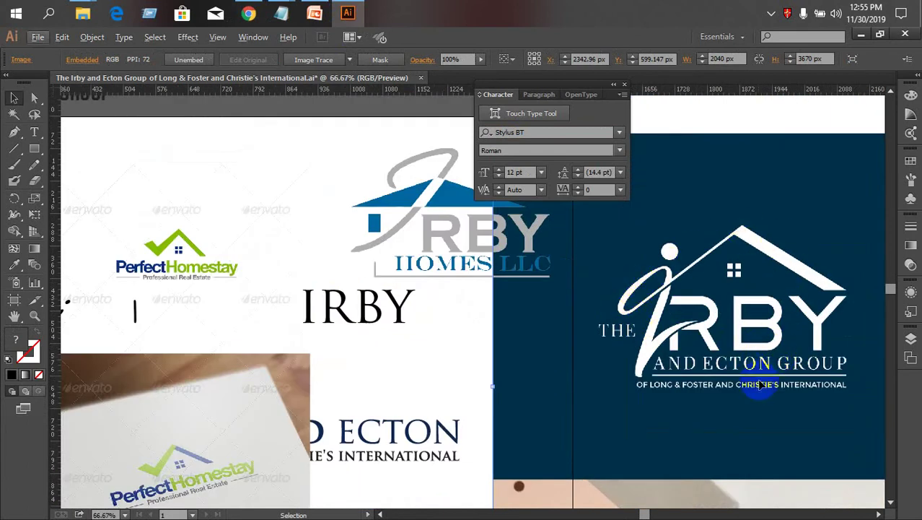
{"action": "scroll", "coordinate": [791, 370], "scroll_direction": "down", "scroll_amount": 1}
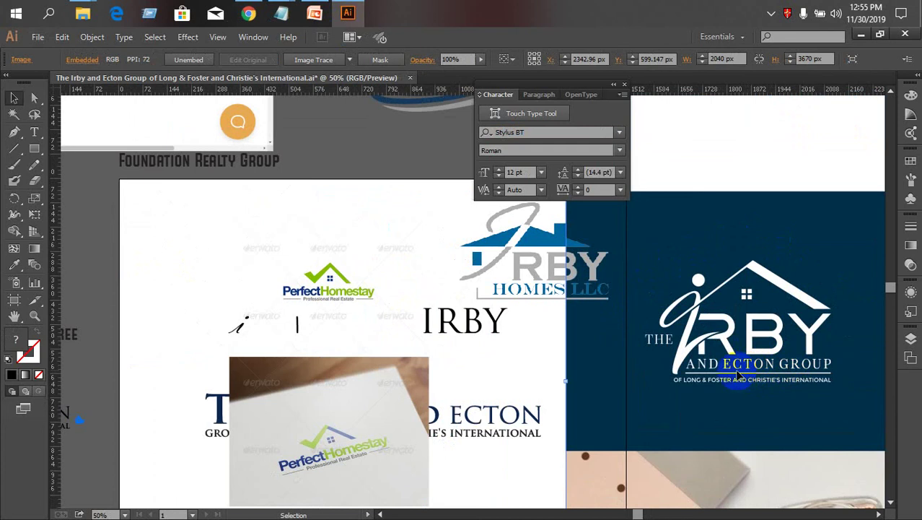
{"action": "left_click", "coordinate": [329, 337]}
{"action": "left_click", "coordinate": [587, 340]}
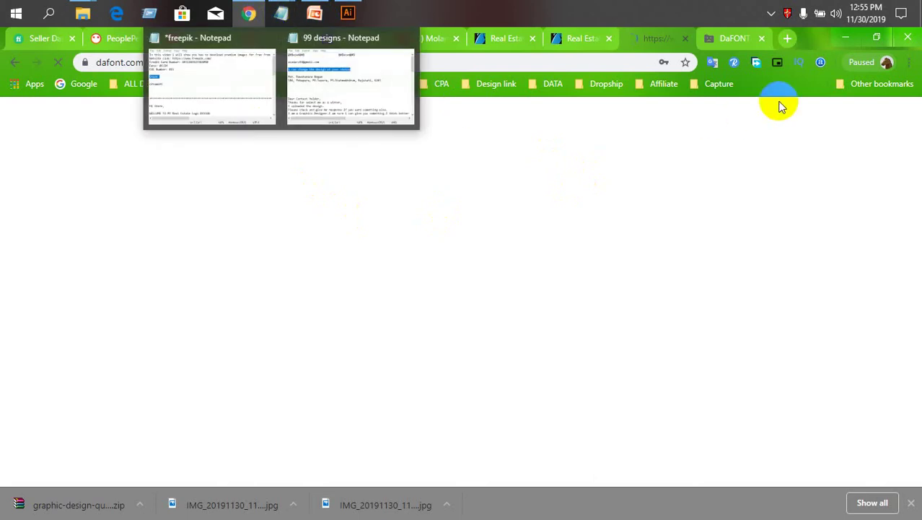
Step: Switch back to Chrome, reload the crashed Gmail page, and return to the loading DaFont account page
{"action": "left_click", "coordinate": [584, 42]}
{"action": "left_click", "coordinate": [644, 43]}
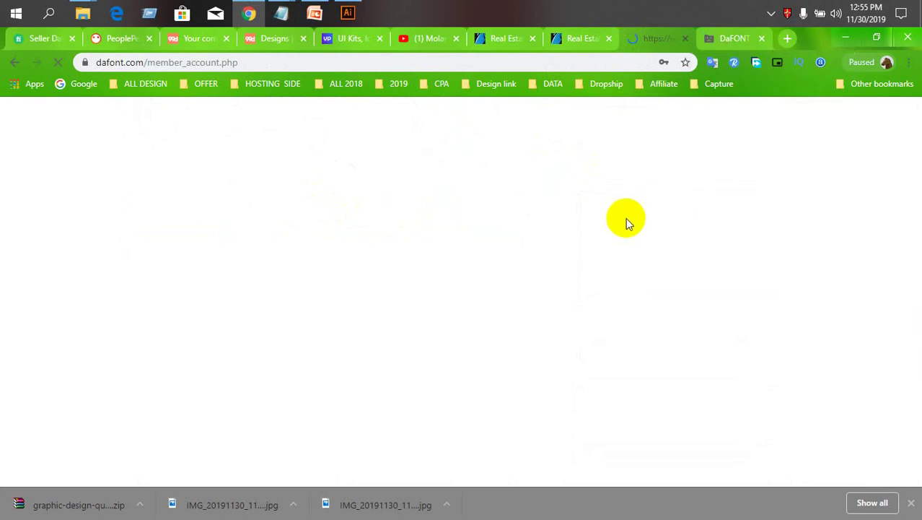
{"action": "middle_click", "coordinate": [722, 46]}
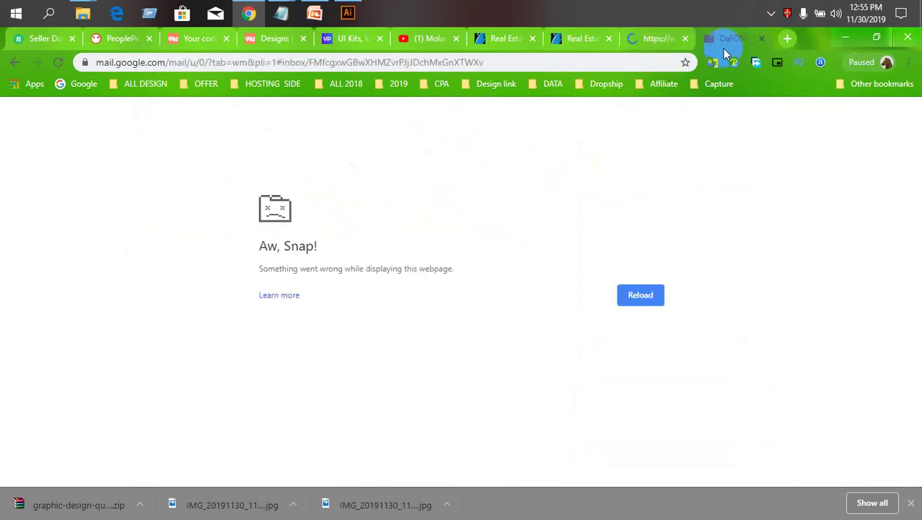
{"action": "left_click", "coordinate": [58, 62]}
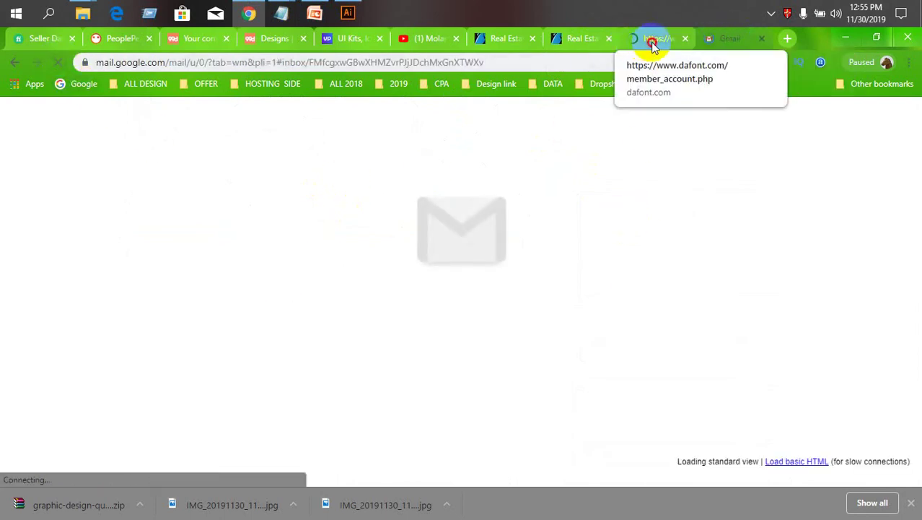
{"action": "left_click", "coordinate": [648, 41]}
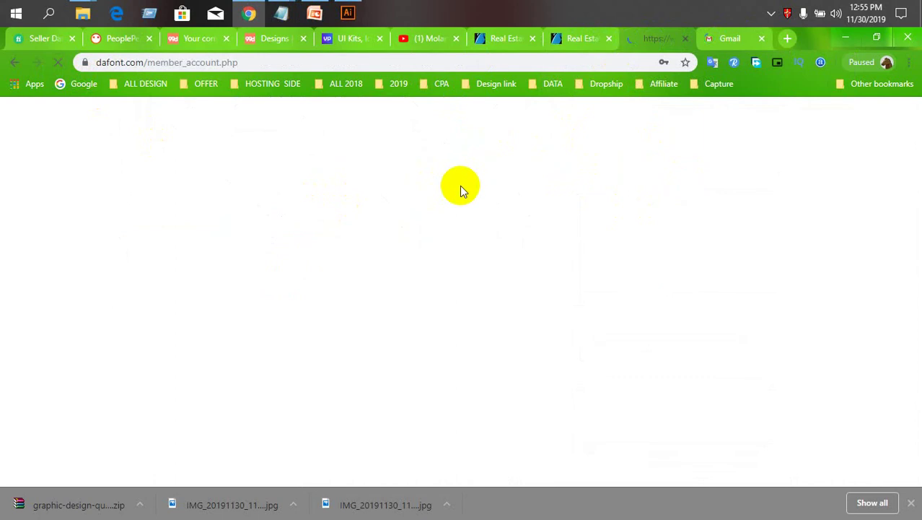
Step: In Illustrator, move the Irby Homes LLC logo left off the navy mockup and delete the PerfectHomestay reference image
{"action": "left_click", "coordinate": [339, 19]}
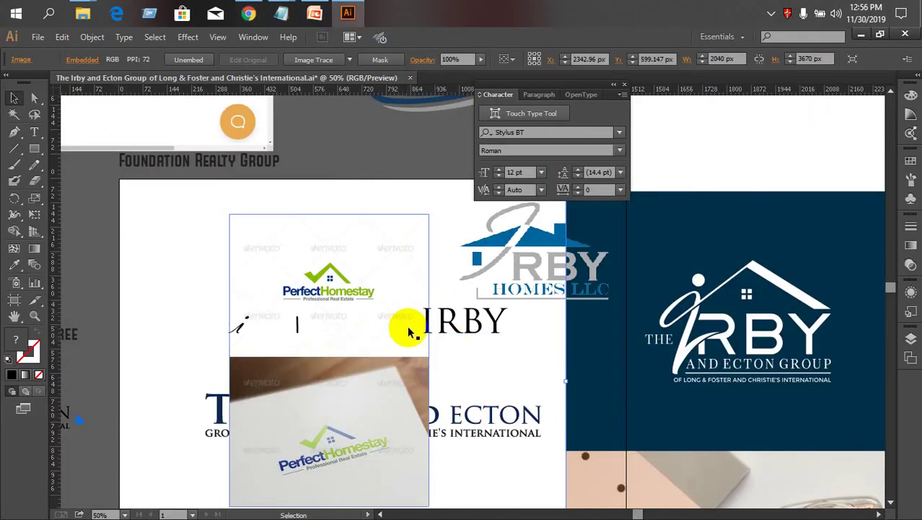
{"action": "scroll", "coordinate": [500, 332], "scroll_direction": "up", "scroll_amount": 1}
{"action": "scroll", "coordinate": [661, 331], "scroll_direction": "down", "scroll_amount": 1}
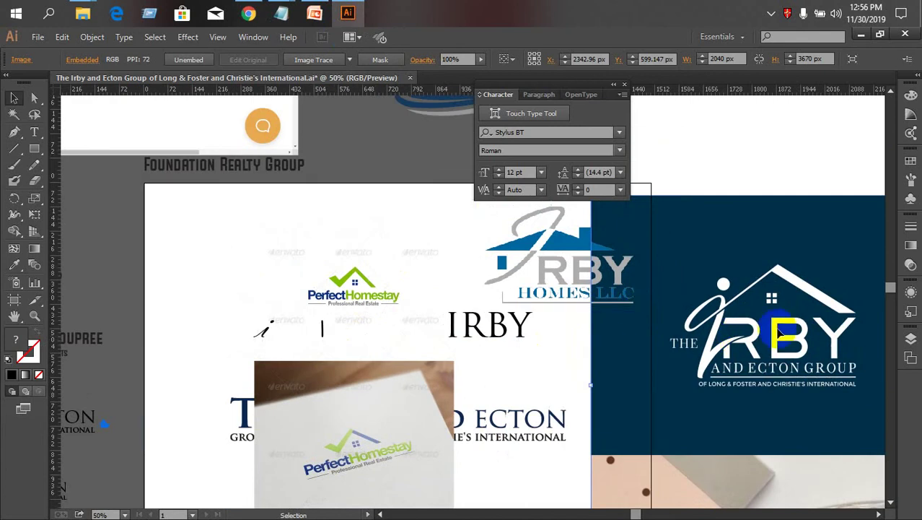
{"action": "left_click", "coordinate": [537, 267]}
{"action": "scroll", "coordinate": [570, 266], "scroll_direction": "up", "scroll_amount": 1}
{"action": "left_click_drag", "start_coordinate": [546, 281], "coordinate": [514, 264]}
{"action": "left_click_drag", "start_coordinate": [309, 282], "coordinate": [300, 284]}
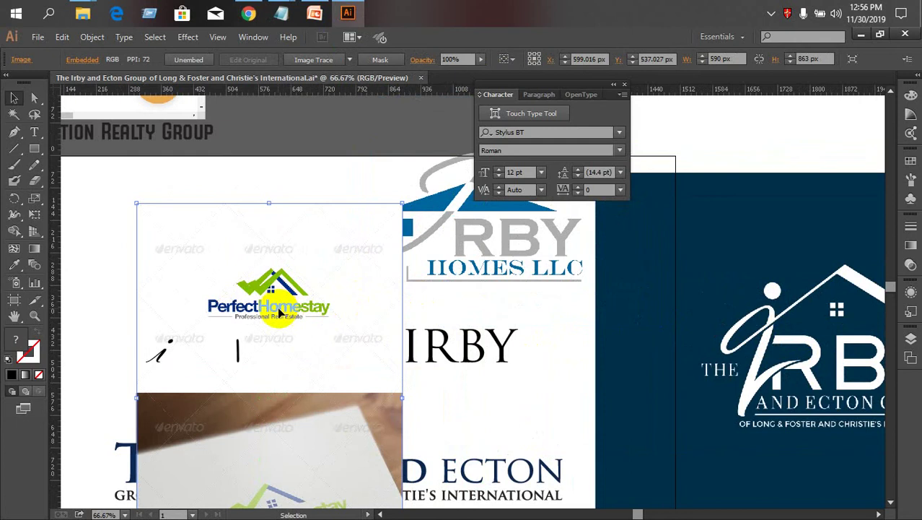
{"action": "key", "text": "Delete"}
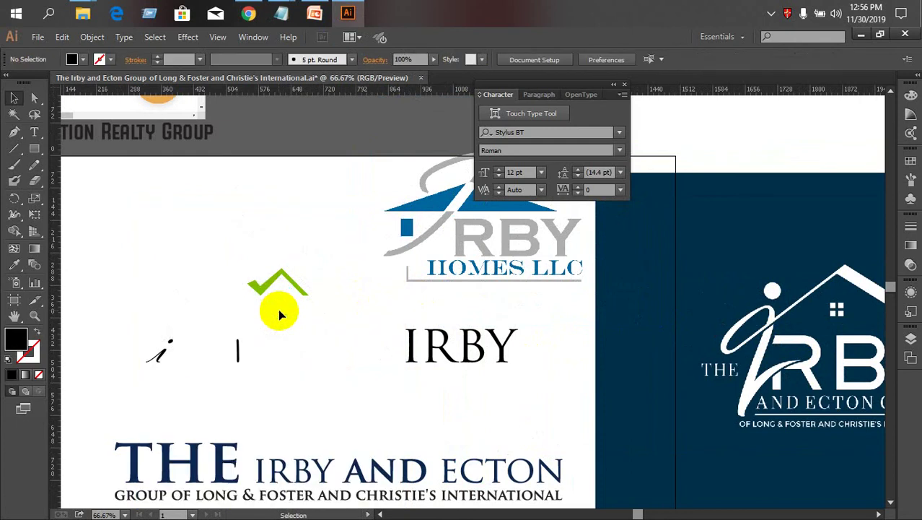
Step: Select the thin vertical letter beside the script i, and switch to the GraphicRiver real estate logo page in Chrome
{"action": "left_click", "coordinate": [239, 351]}
{"action": "left_click", "coordinate": [249, 13]}
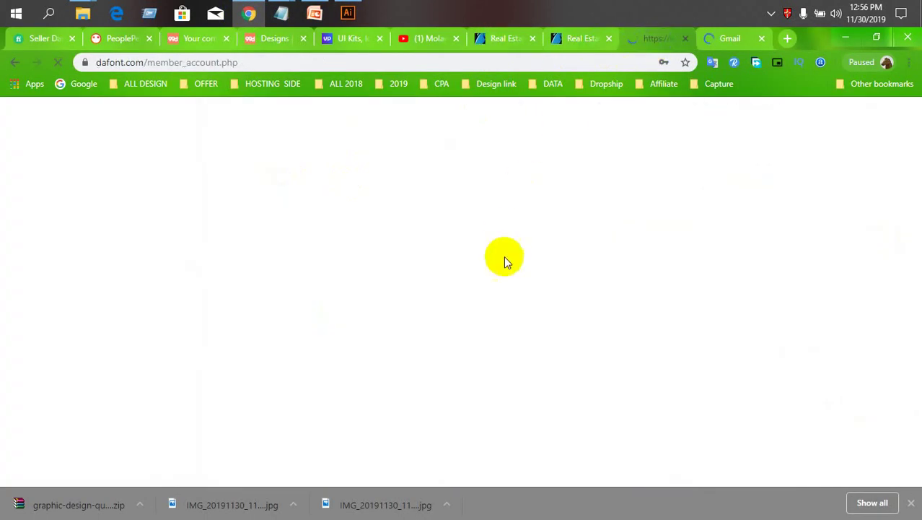
{"action": "left_click", "coordinate": [570, 39]}
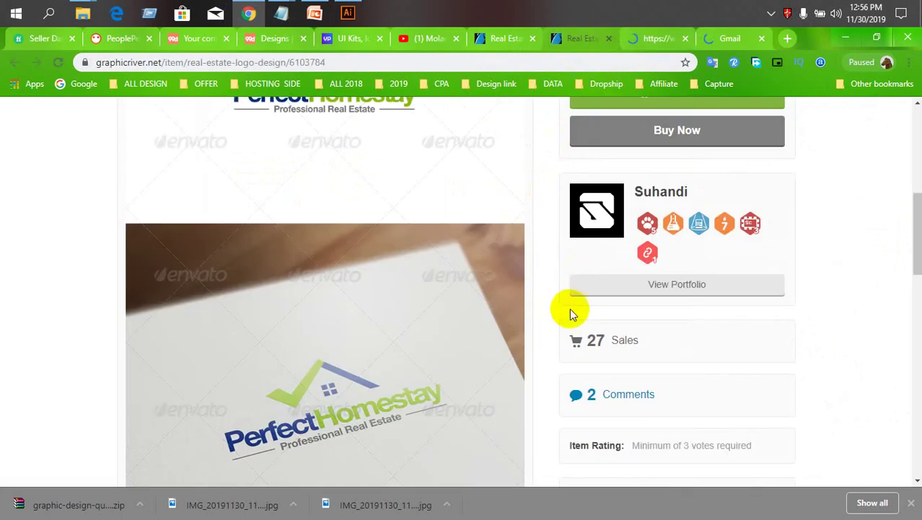
Step: Return to the GraphicRiver real estate logo search results and look through the listed logo designs
{"action": "left_click", "coordinate": [500, 39]}
{"action": "scroll", "coordinate": [534, 354], "scroll_direction": "down", "scroll_amount": 3}
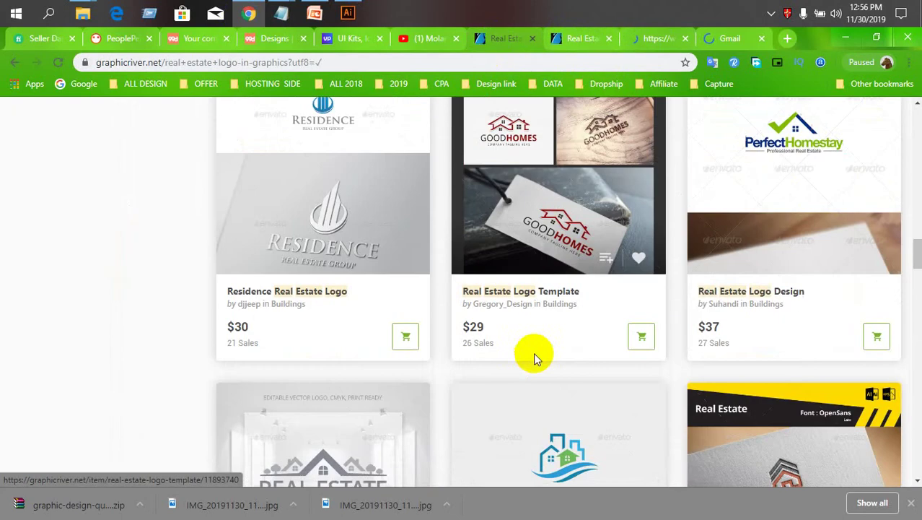
{"action": "scroll", "coordinate": [414, 371], "scroll_direction": "down", "scroll_amount": 1}
{"action": "scroll", "coordinate": [422, 381], "scroll_direction": "up", "scroll_amount": 10}
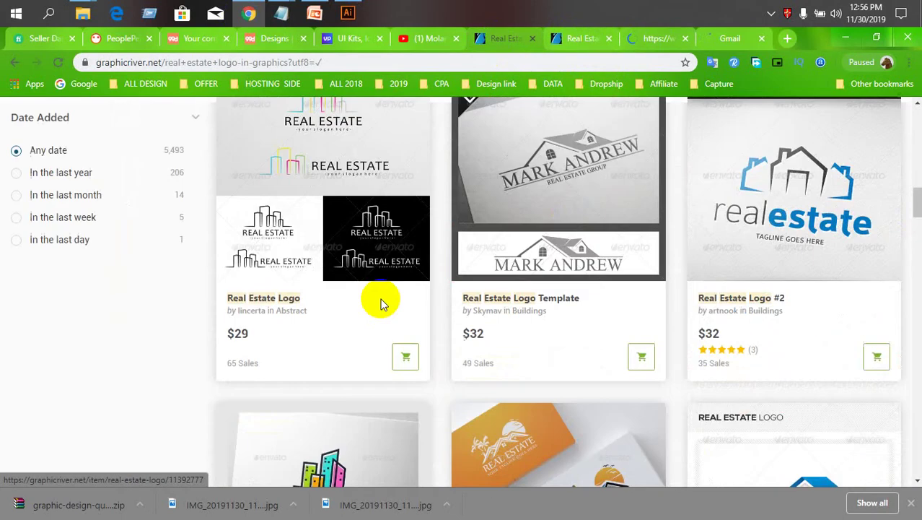
{"action": "scroll", "coordinate": [217, 238], "scroll_direction": "up", "scroll_amount": 10}
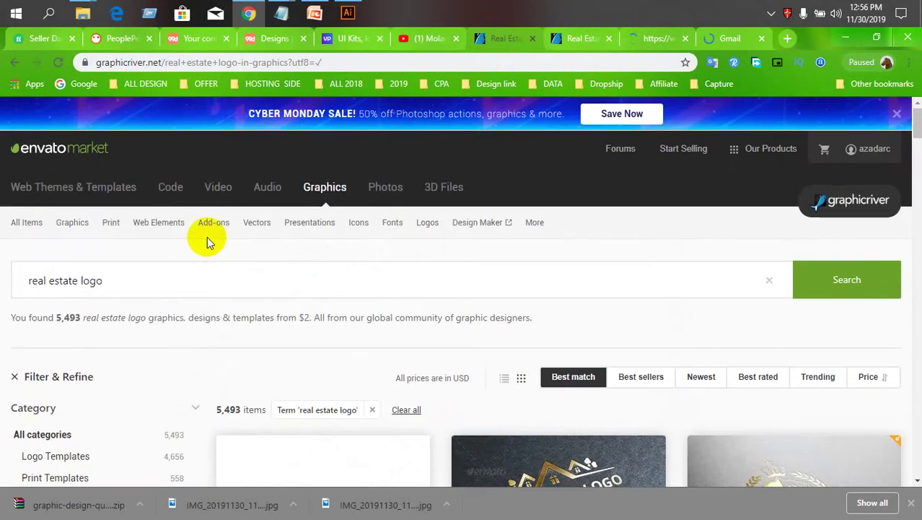
{"action": "scroll", "coordinate": [347, 309], "scroll_direction": "down", "scroll_amount": 4}
{"action": "scroll", "coordinate": [638, 295], "scroll_direction": "down", "scroll_amount": 15}
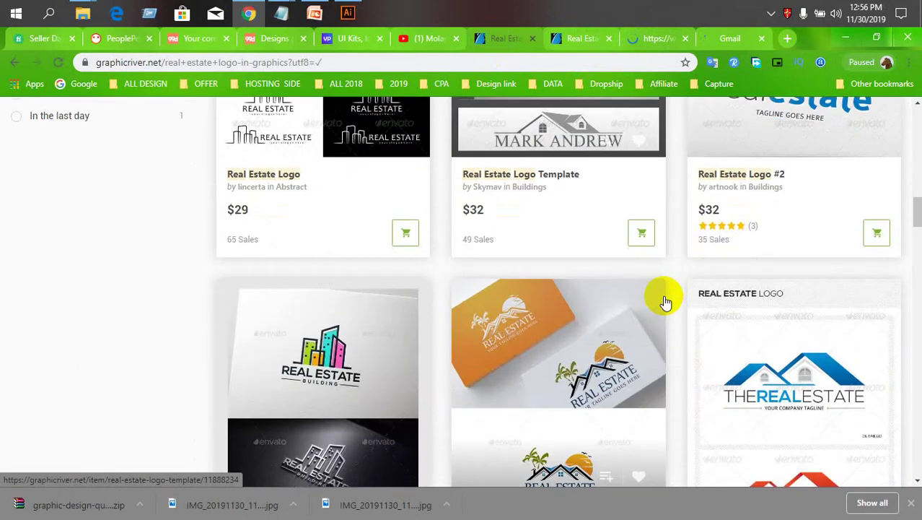
{"action": "scroll", "coordinate": [657, 308], "scroll_direction": "down", "scroll_amount": 3}
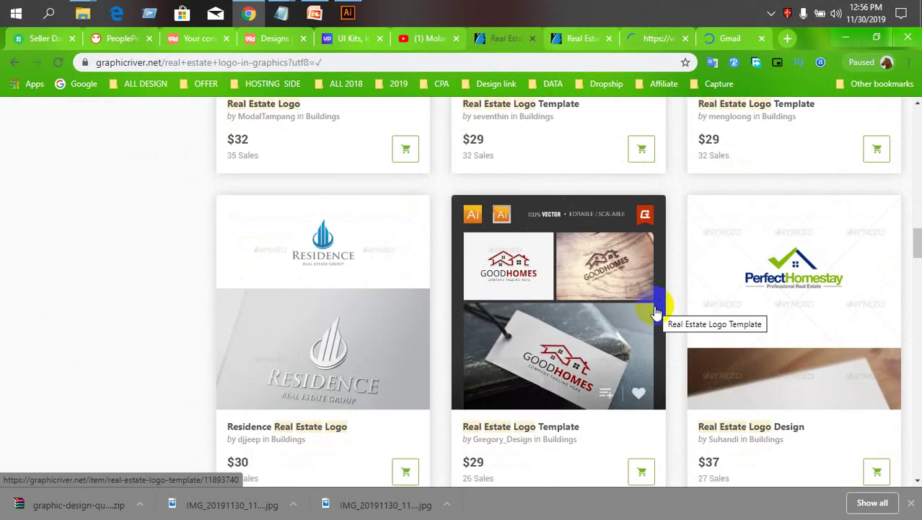
{"action": "scroll", "coordinate": [494, 332], "scroll_direction": "down", "scroll_amount": 2}
{"action": "scroll", "coordinate": [494, 332], "scroll_direction": "down", "scroll_amount": 4}
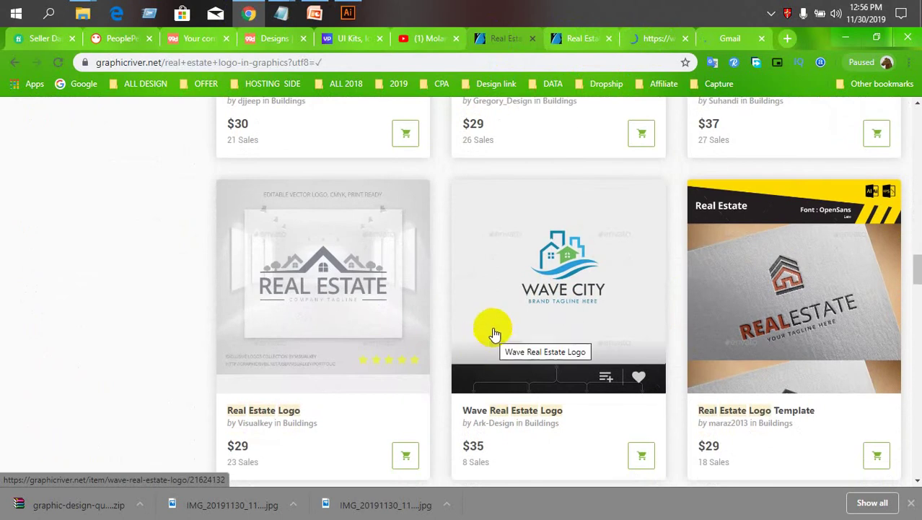
{"action": "scroll", "coordinate": [494, 332], "scroll_direction": "down", "scroll_amount": 3}
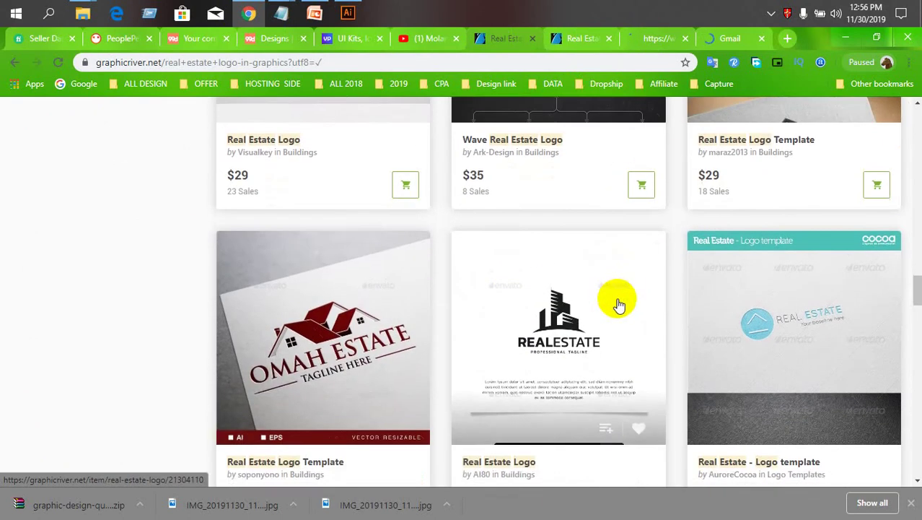
Step: Open the $29 Real Estate Logo Template with the striped house icon in a new tab and find its list of used fonts
{"action": "scroll", "coordinate": [761, 212], "scroll_direction": "up", "scroll_amount": 1}
{"action": "middle_click", "coordinate": [762, 213]}
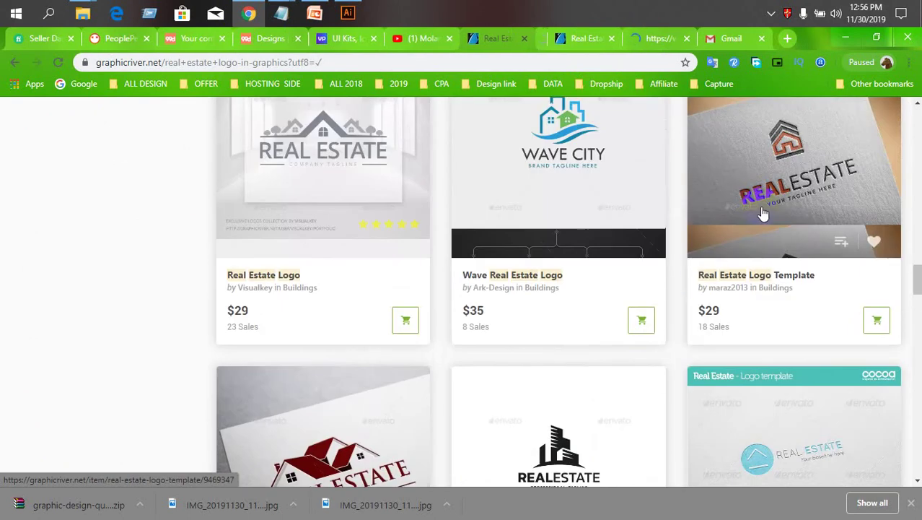
{"action": "left_click", "coordinate": [524, 35]}
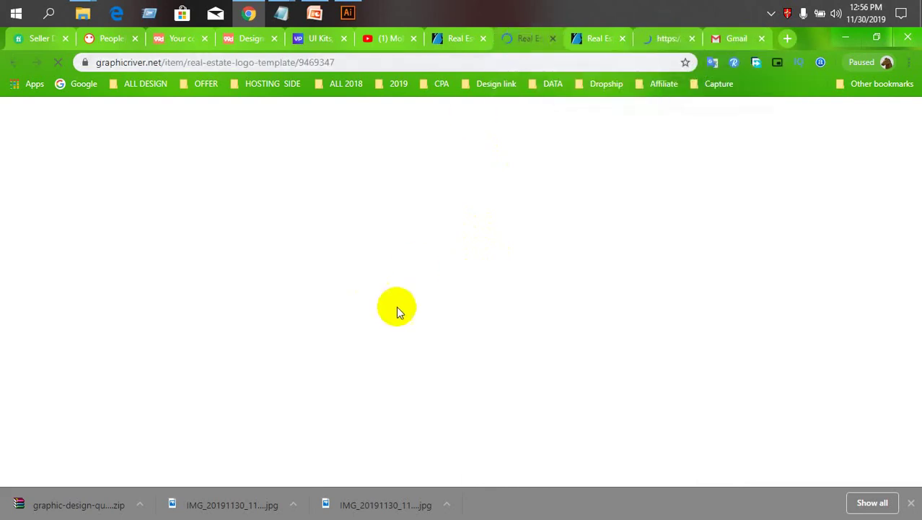
{"action": "scroll", "coordinate": [397, 310], "scroll_direction": "down", "scroll_amount": 9}
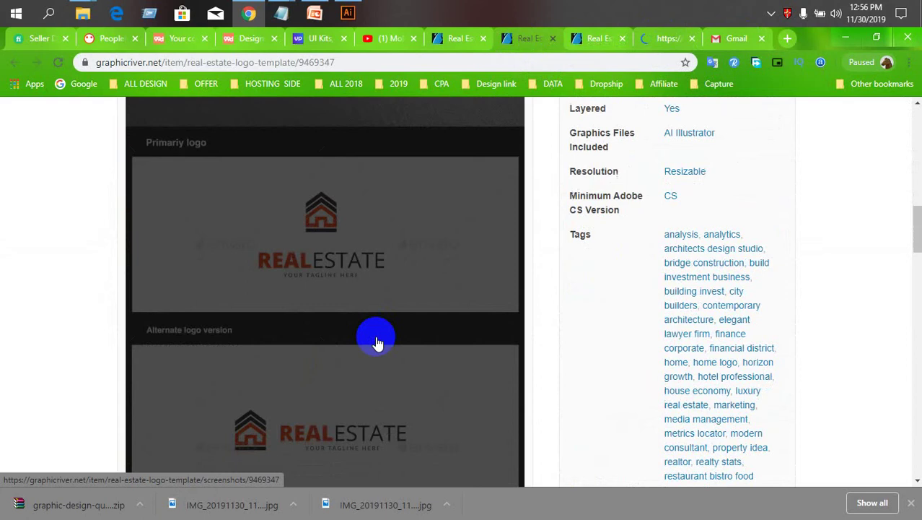
{"action": "scroll", "coordinate": [376, 343], "scroll_direction": "down", "scroll_amount": 15}
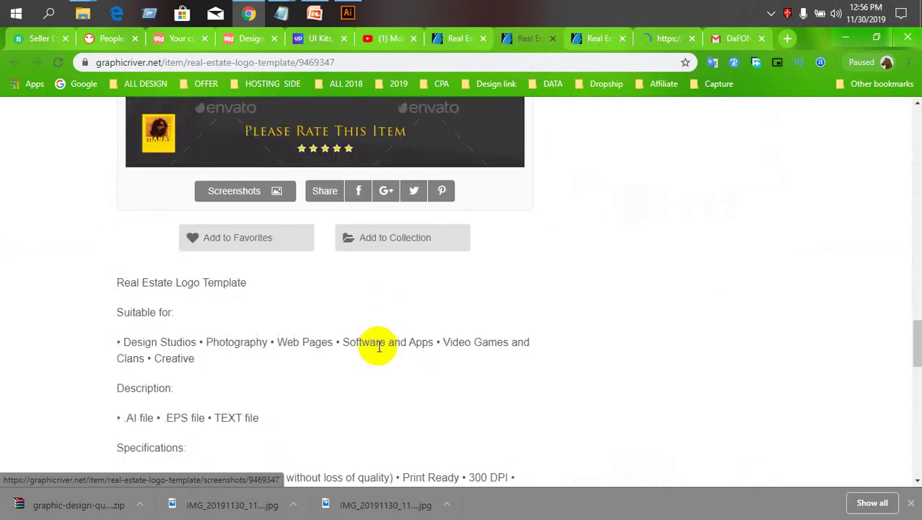
{"action": "scroll", "coordinate": [378, 345], "scroll_direction": "down", "scroll_amount": 5}
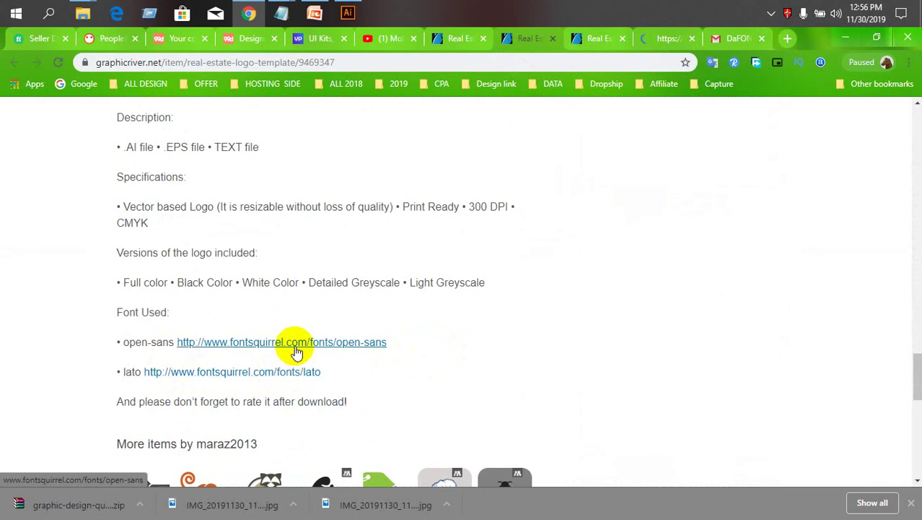
Step: Open the linked open-sans page on Font Squirrel in a new tab, download the TTF package and look over its styles
{"action": "middle_click", "coordinate": [297, 352]}
{"action": "scroll", "coordinate": [319, 310], "scroll_direction": "up", "scroll_amount": 8}
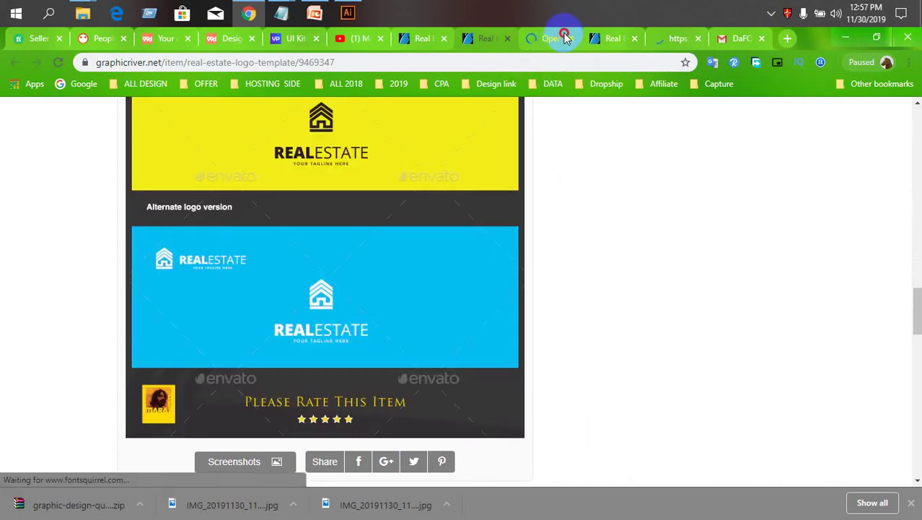
{"action": "left_click", "coordinate": [547, 38]}
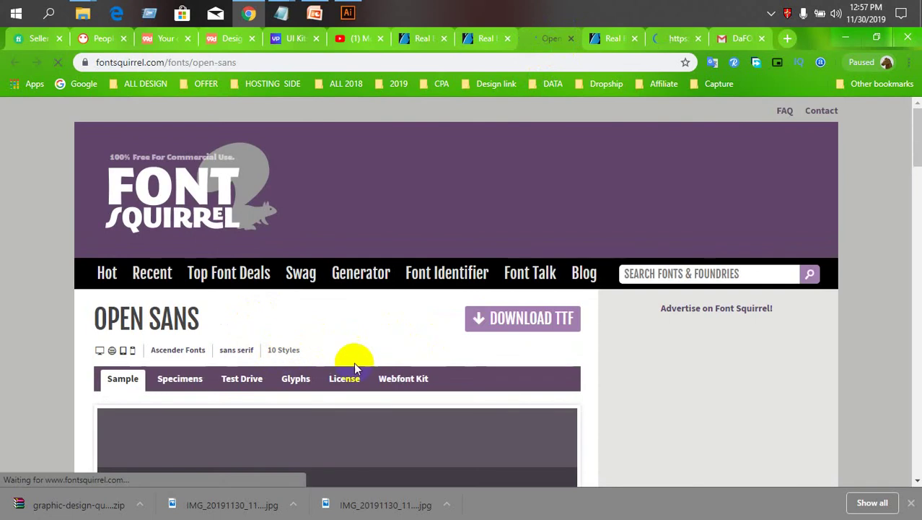
{"action": "scroll", "coordinate": [249, 368], "scroll_direction": "down", "scroll_amount": 2}
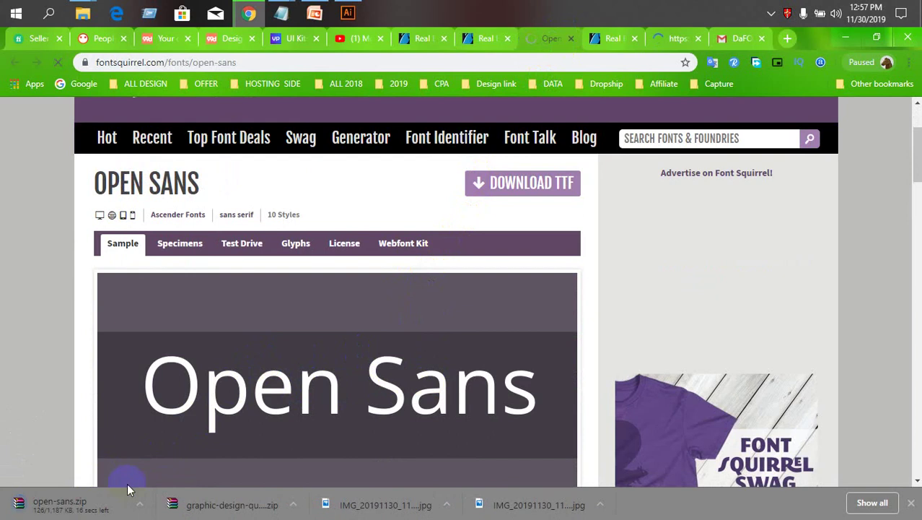
{"action": "scroll", "coordinate": [177, 433], "scroll_direction": "down", "scroll_amount": 9}
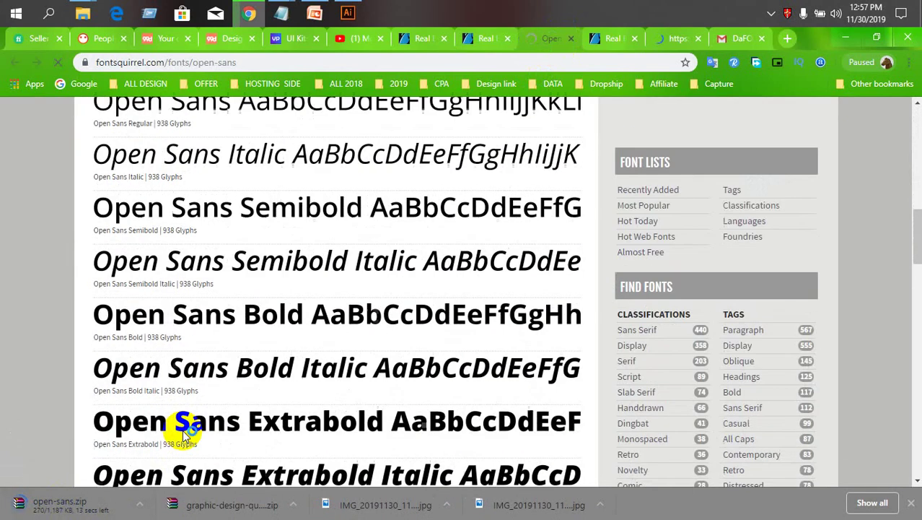
{"action": "scroll", "coordinate": [182, 429], "scroll_direction": "down", "scroll_amount": 3}
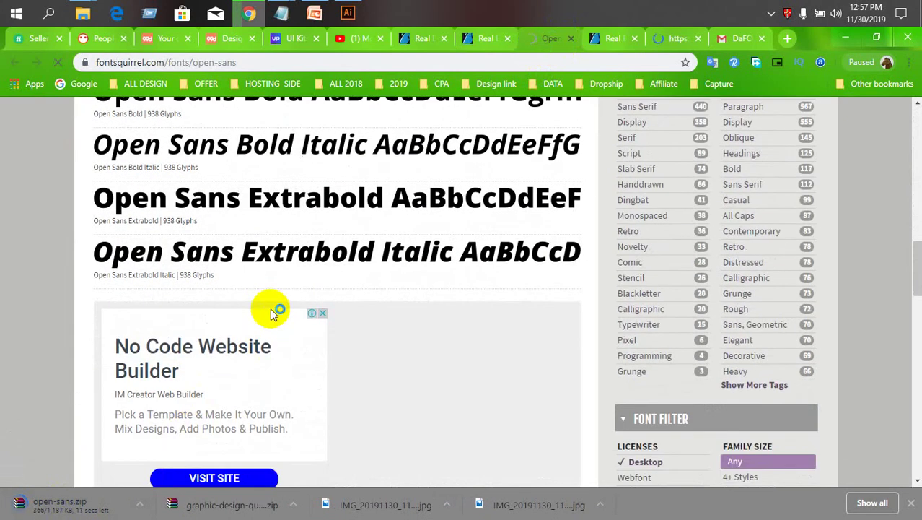
Step: Return to the logo template page to view its alternate versions, and show the downloaded open-sans.zip in its folder
{"action": "left_click", "coordinate": [482, 39]}
{"action": "scroll", "coordinate": [292, 346], "scroll_direction": "up", "scroll_amount": 2}
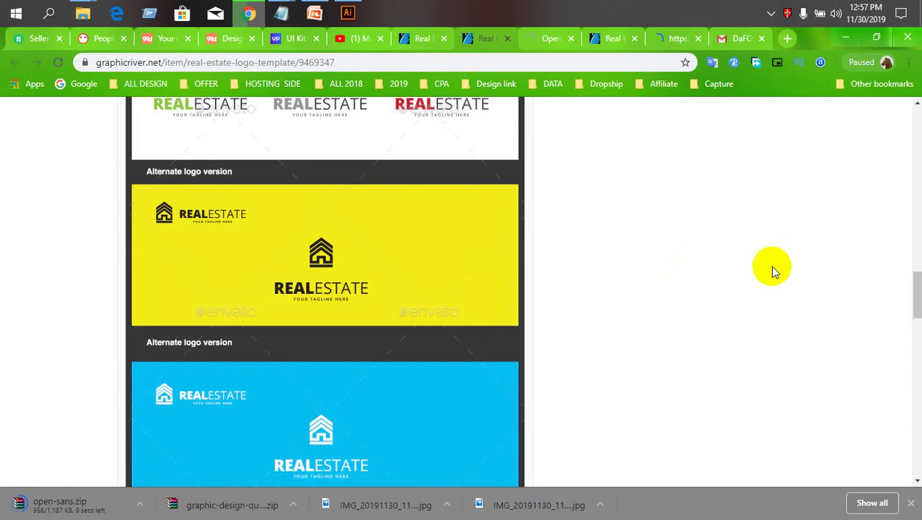
{"action": "scroll", "coordinate": [555, 318], "scroll_direction": "up", "scroll_amount": 2}
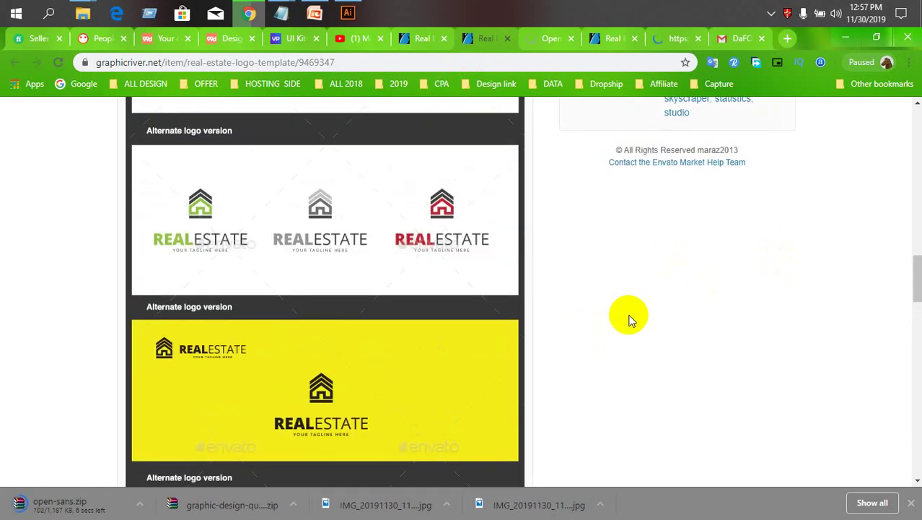
{"action": "scroll", "coordinate": [628, 320], "scroll_direction": "up", "scroll_amount": 3}
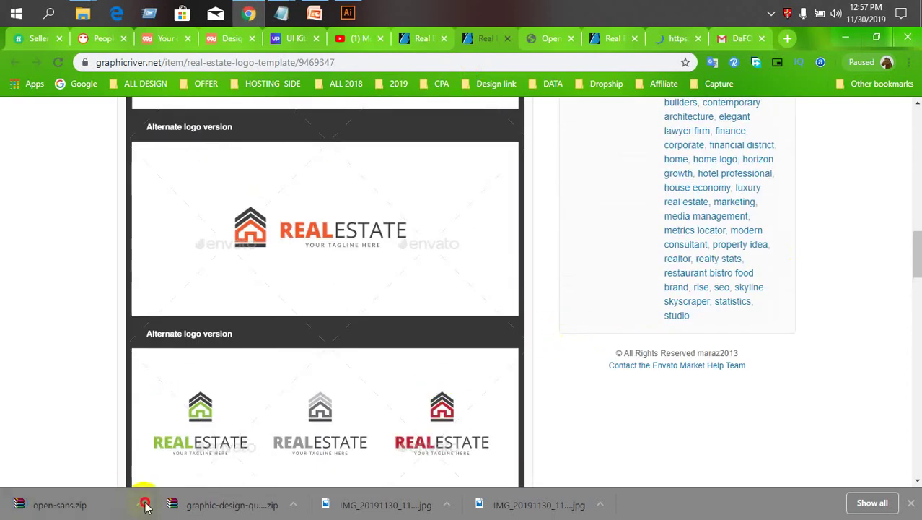
{"action": "left_click", "coordinate": [145, 506]}
{"action": "left_click", "coordinate": [186, 459]}
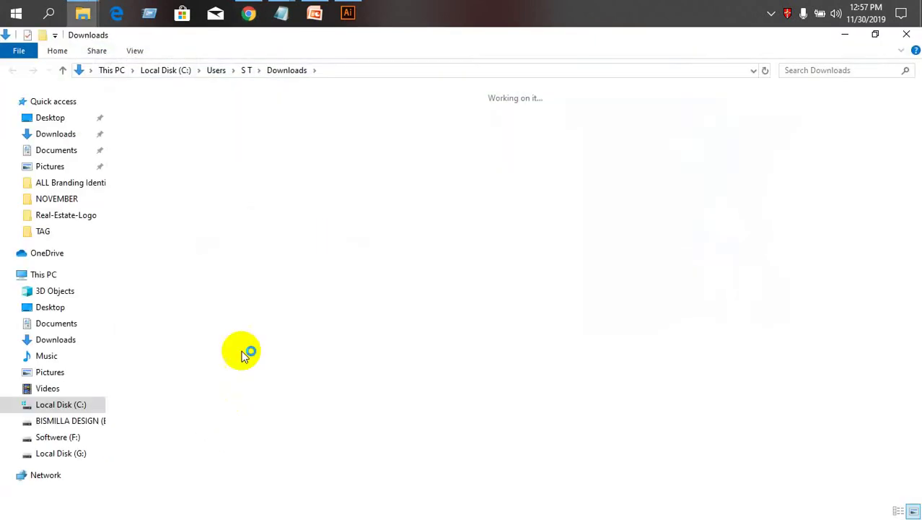
Step: Extract the open-sans archive into an open-sans folder within Downloads
{"action": "left_click", "coordinate": [169, 162]}
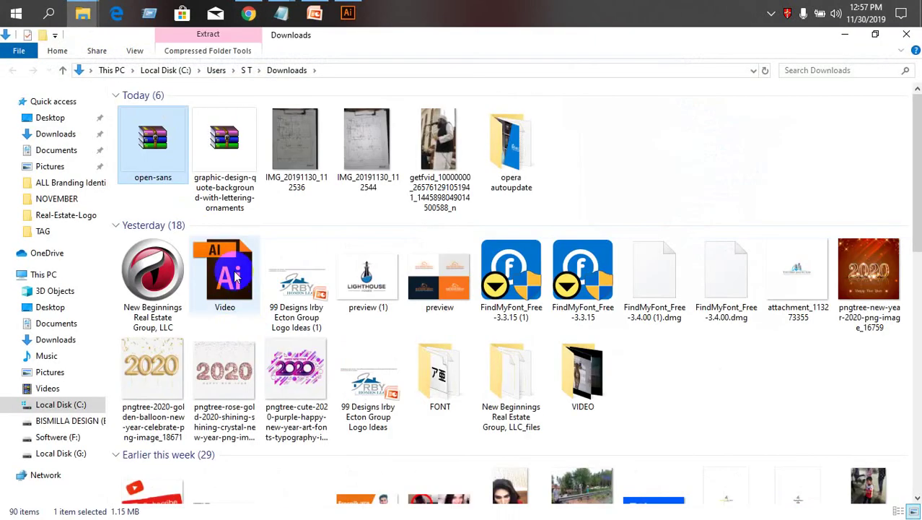
{"action": "right_click", "coordinate": [158, 140]}
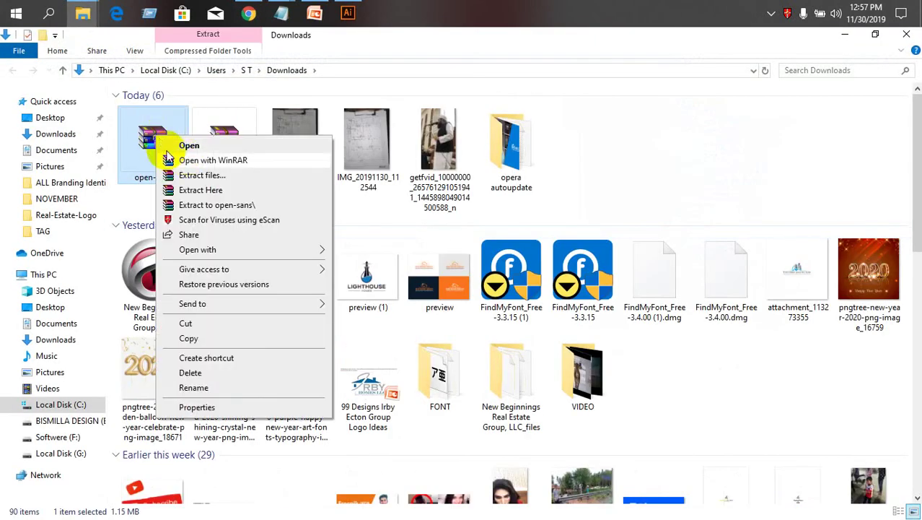
{"action": "left_click", "coordinate": [180, 190]}
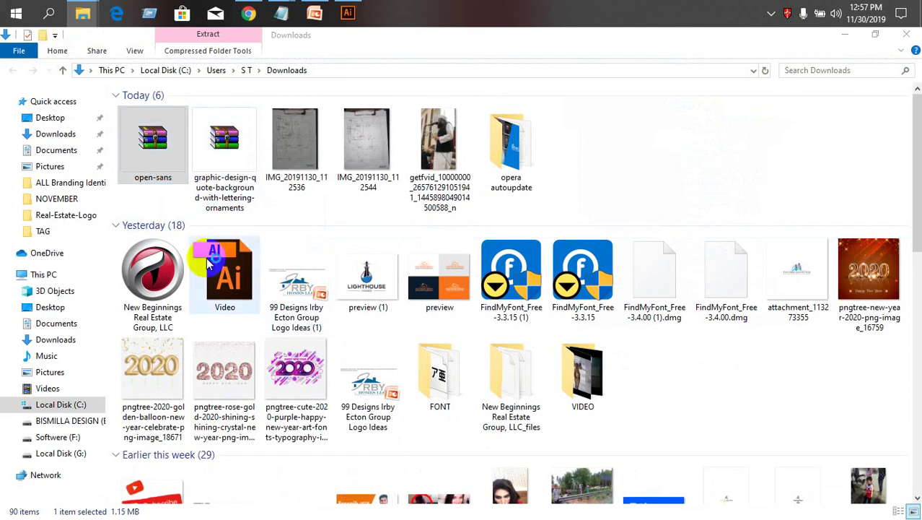
{"action": "left_click", "coordinate": [495, 419]}
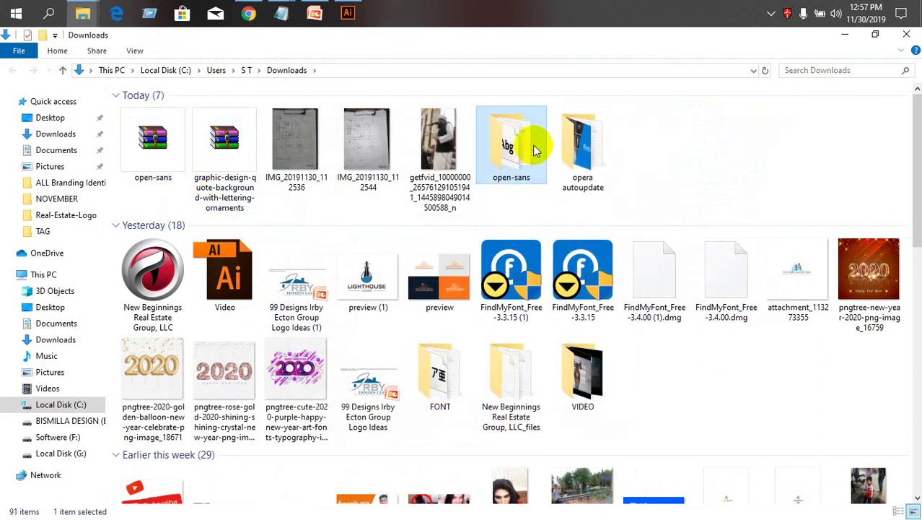
Step: Open the extracted open-sans folder and start installing all ten OpenSans TrueType font files
{"action": "double_click", "coordinate": [534, 147]}
{"action": "left_click_drag", "start_coordinate": [198, 280], "coordinate": [161, 121]}
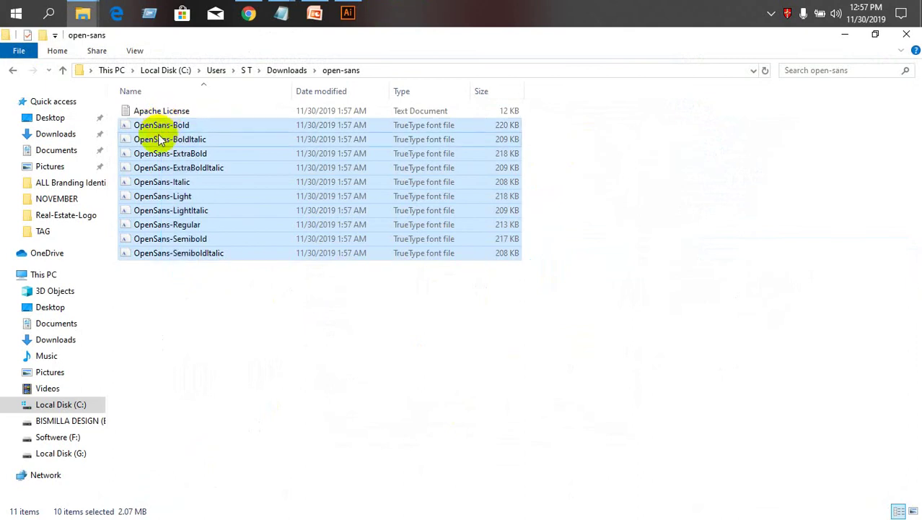
{"action": "right_click", "coordinate": [160, 135]}
{"action": "left_click", "coordinate": [227, 174]}
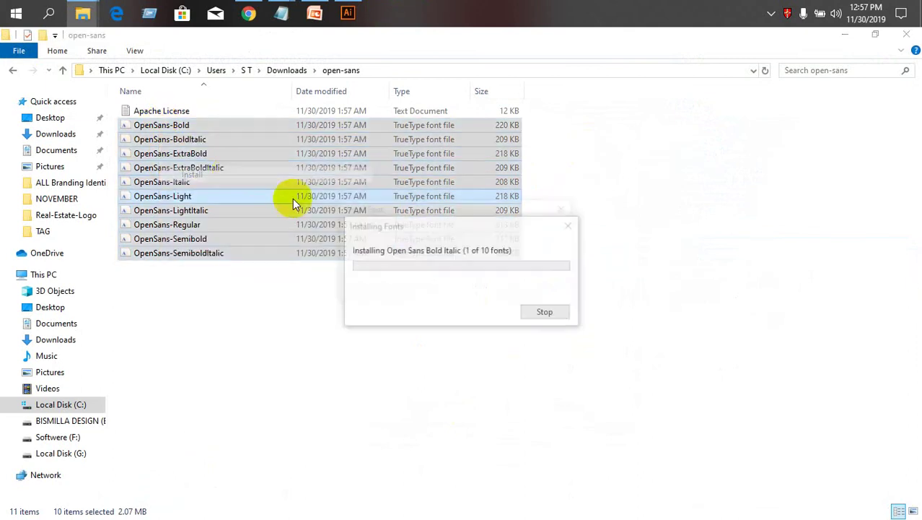
Step: Replace some of the already installed Open Sans fonts, skip the others, and close the folder window to return to Font Squirrel in Chrome
{"action": "left_click", "coordinate": [498, 291]}
{"action": "left_click", "coordinate": [498, 291]}
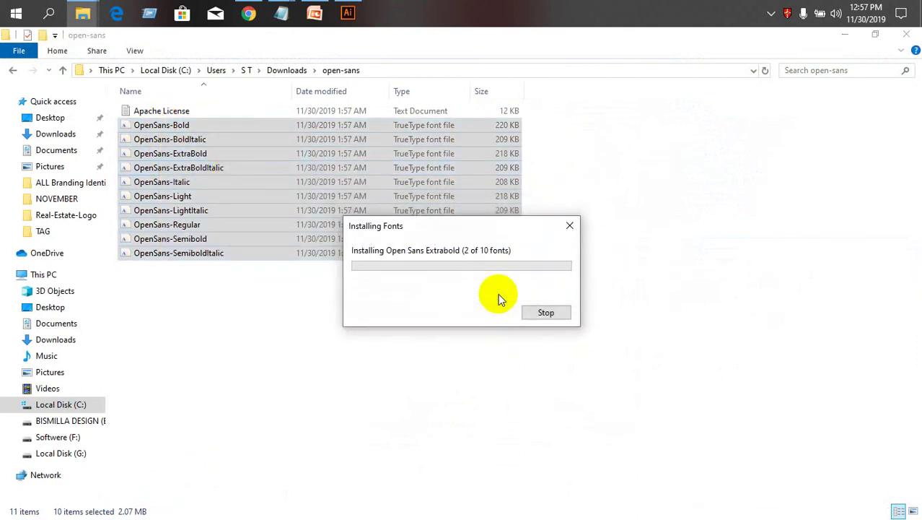
{"action": "left_click", "coordinate": [547, 299]}
{"action": "left_click", "coordinate": [567, 207]}
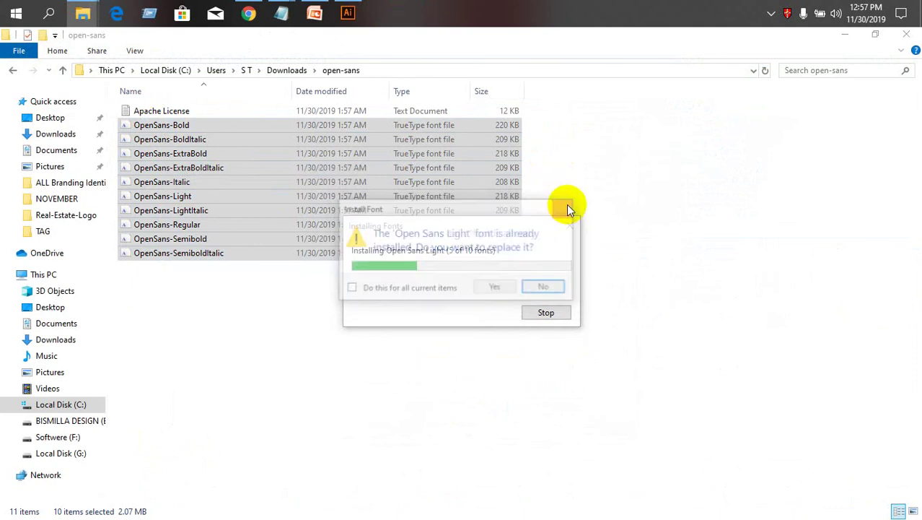
{"action": "left_click", "coordinate": [567, 210]}
{"action": "left_click", "coordinate": [566, 211]}
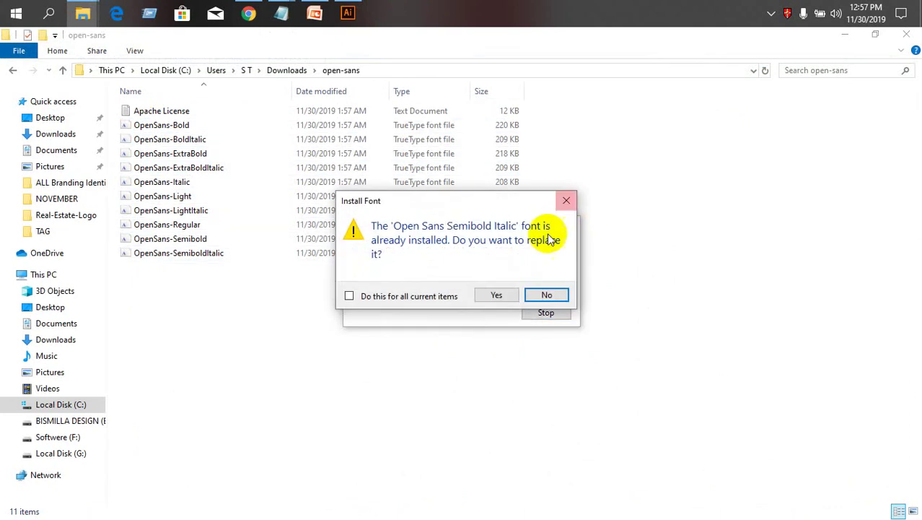
{"action": "left_click", "coordinate": [494, 294]}
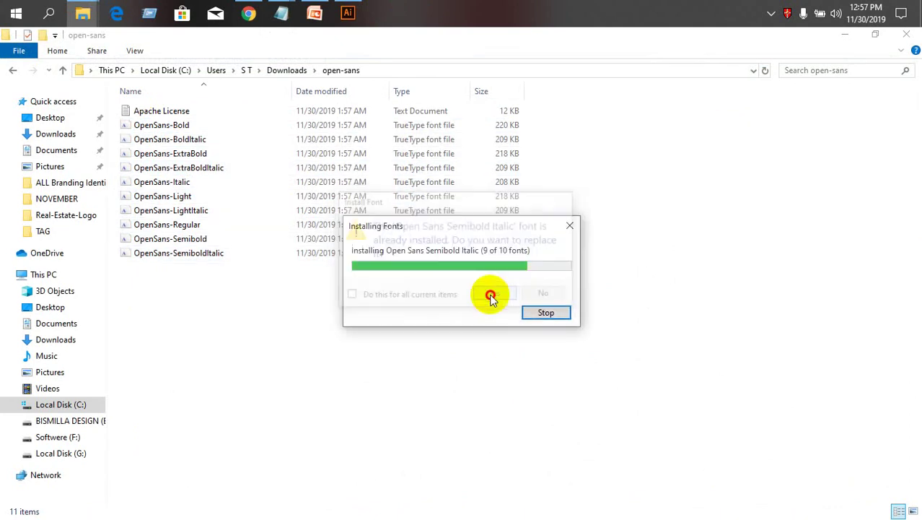
{"action": "left_click", "coordinate": [567, 211]}
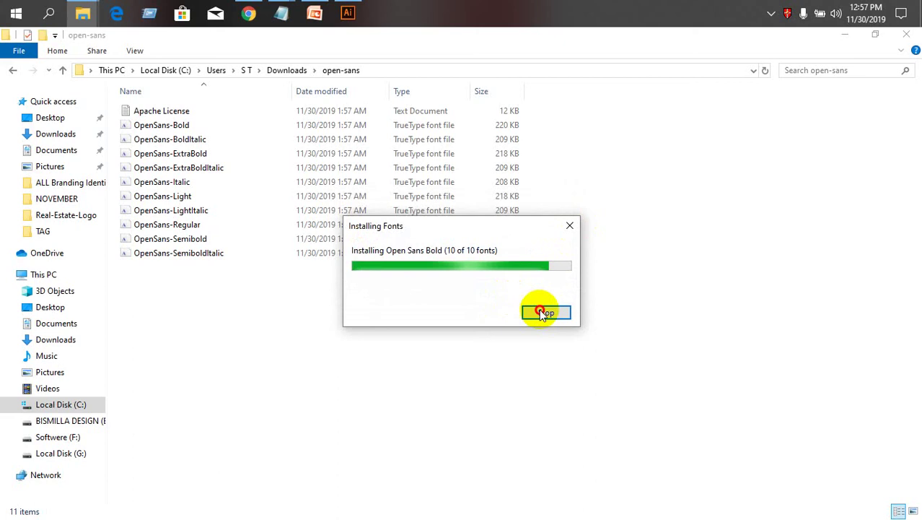
{"action": "left_click", "coordinate": [570, 227]}
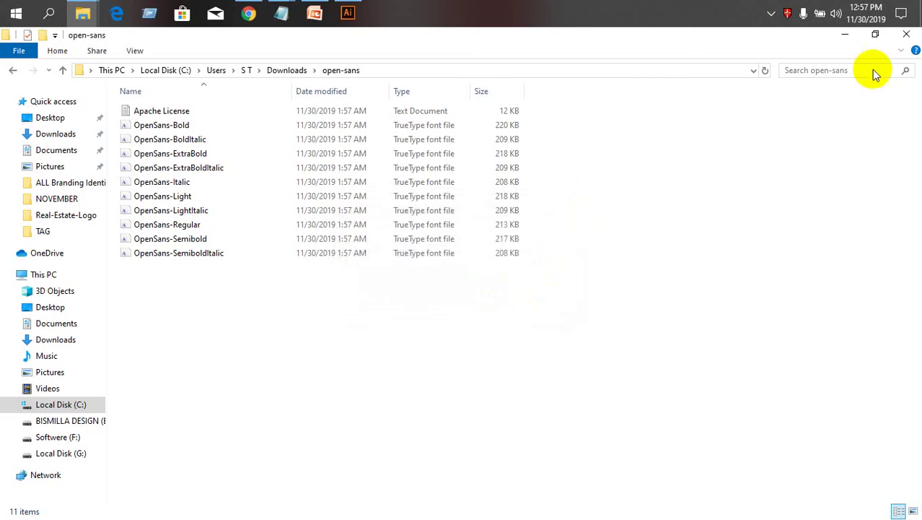
{"action": "left_click", "coordinate": [908, 36]}
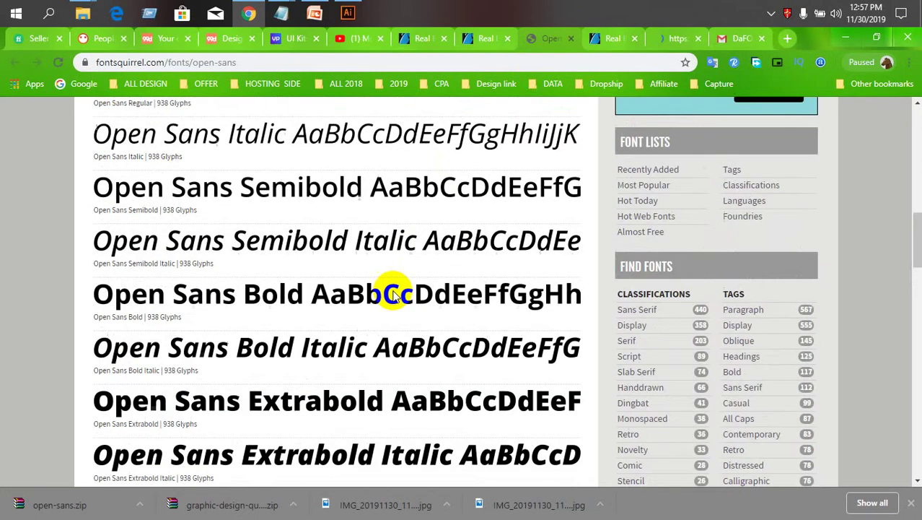
{"action": "scroll", "coordinate": [386, 291], "scroll_direction": "up", "scroll_amount": 4}
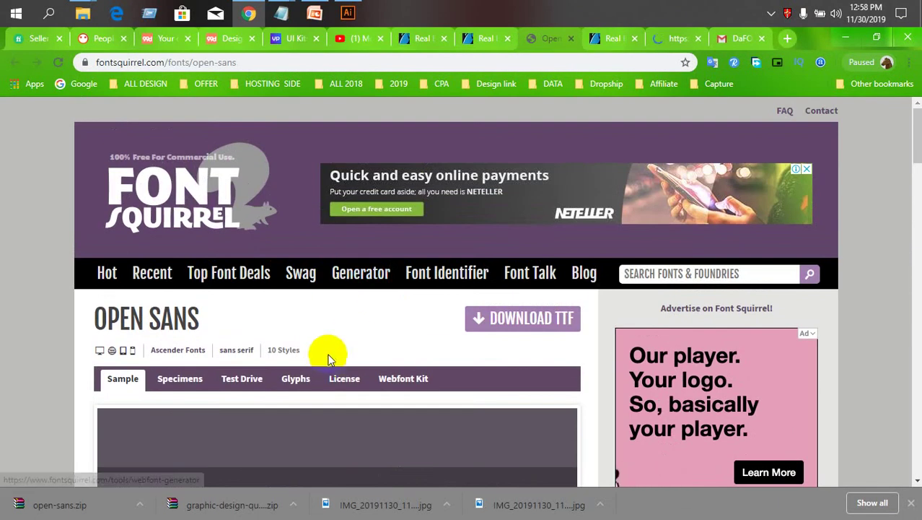
Step: Open Font Squirrel's Hot fonts list from the Open Sans page and close the last real estate logo page in Chrome
{"action": "left_click", "coordinate": [110, 280]}
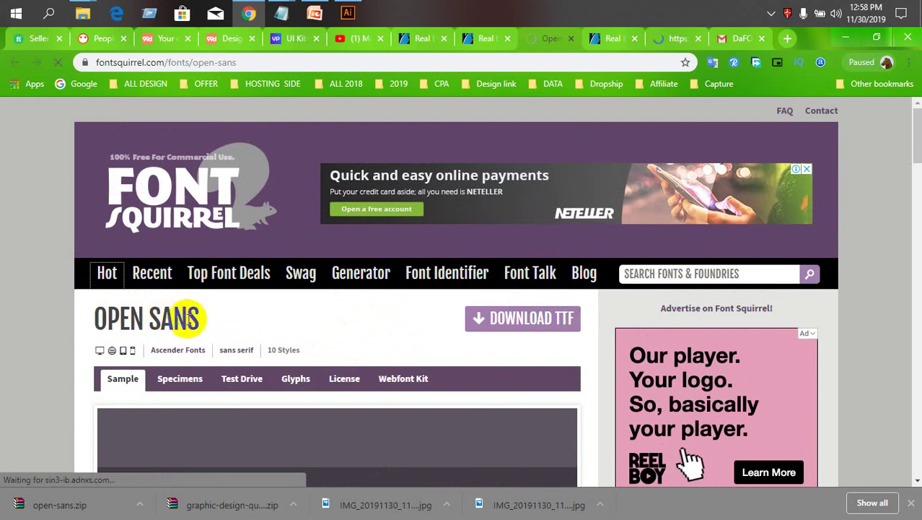
{"action": "scroll", "coordinate": [205, 322], "scroll_direction": "down", "scroll_amount": 6}
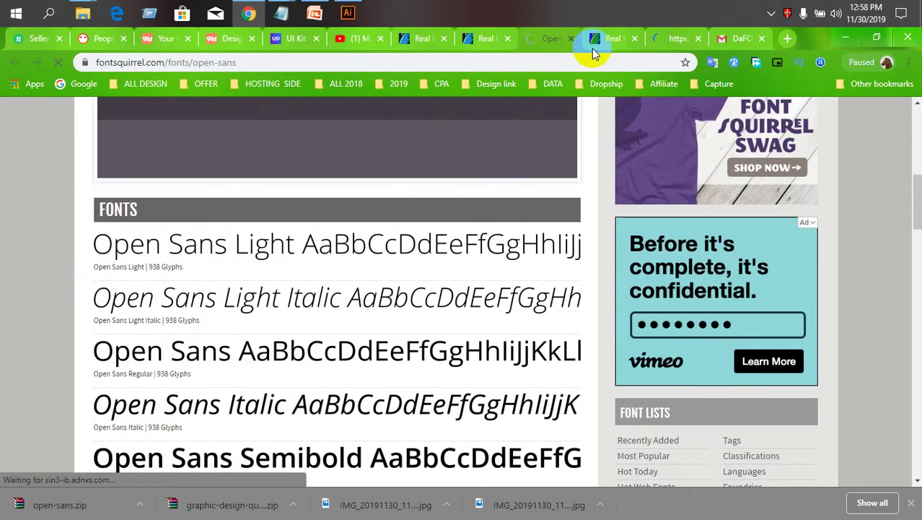
{"action": "left_click", "coordinate": [665, 40]}
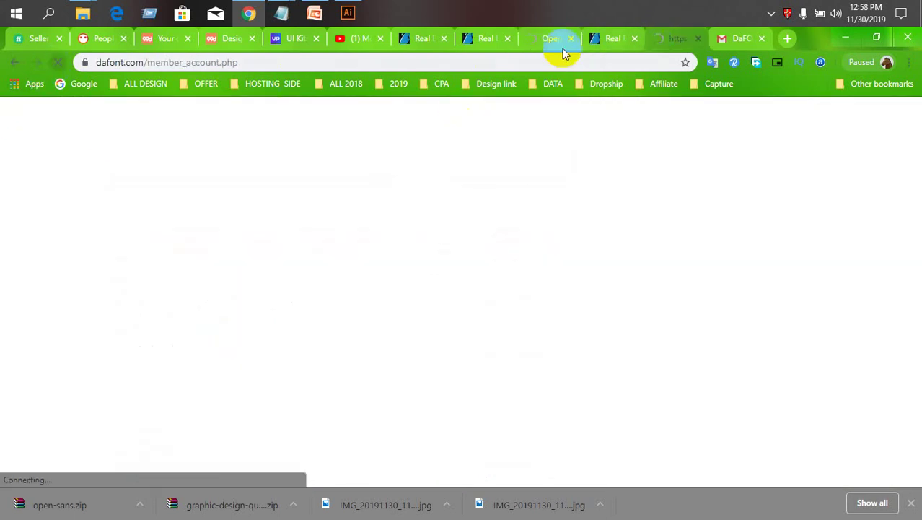
{"action": "left_click", "coordinate": [613, 36]}
{"action": "left_click", "coordinate": [634, 39]}
{"action": "left_click", "coordinate": [552, 40]}
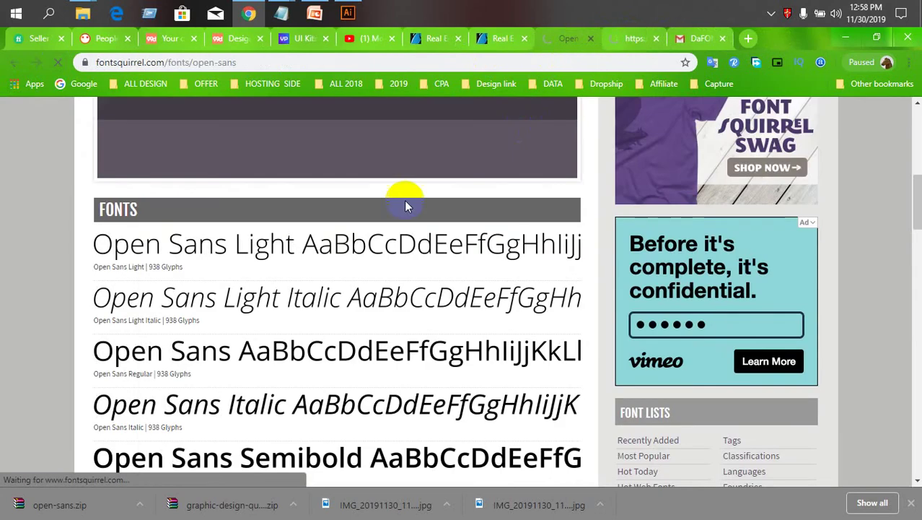
{"action": "scroll", "coordinate": [274, 282], "scroll_direction": "up", "scroll_amount": 6}
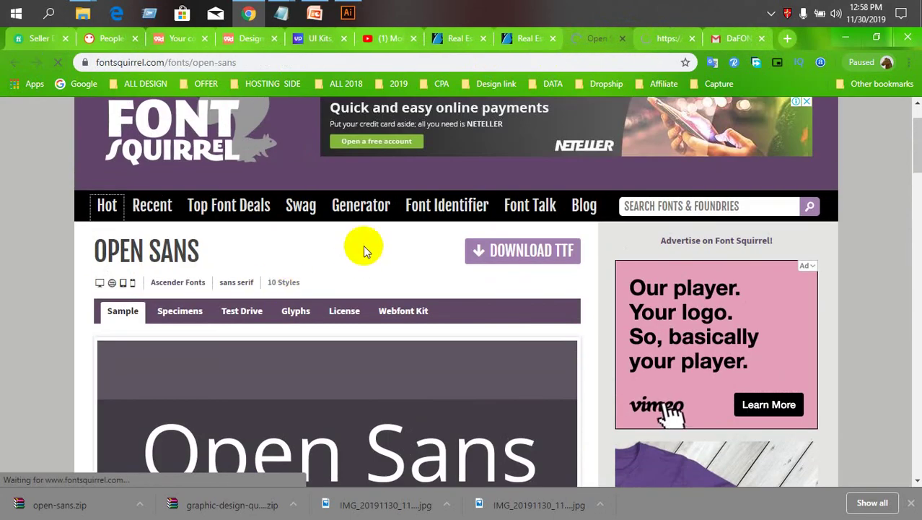
Step: Open the New fonts listing from the DaFont account page and check the Irby logo lettering in Illustrator while the pages load
{"action": "left_click", "coordinate": [661, 40]}
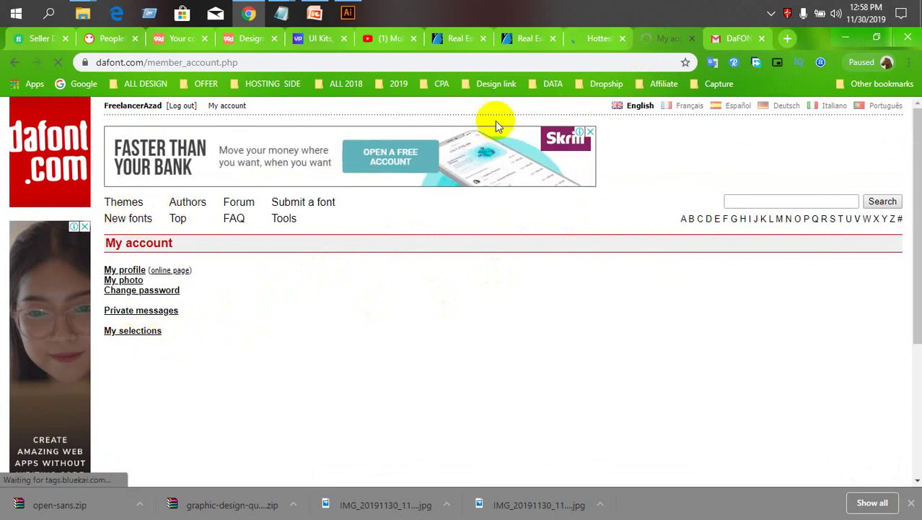
{"action": "left_click", "coordinate": [597, 37]}
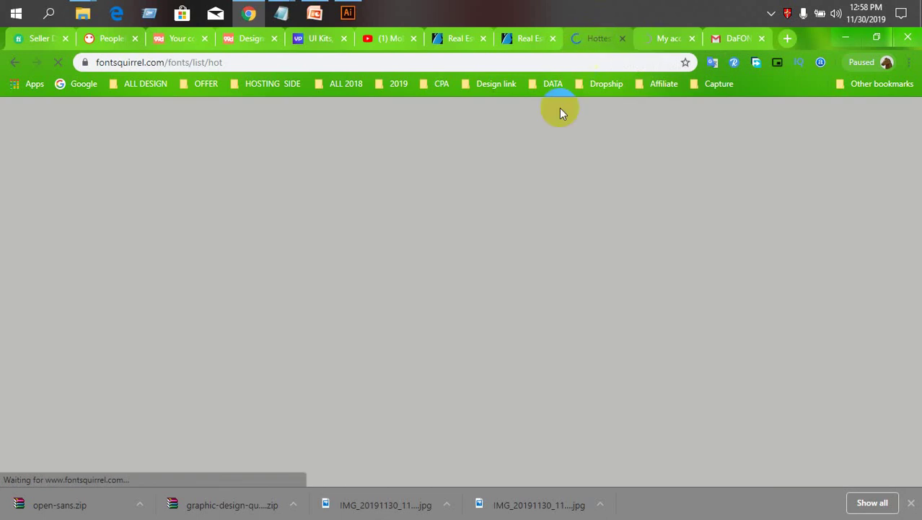
{"action": "left_click", "coordinate": [649, 48]}
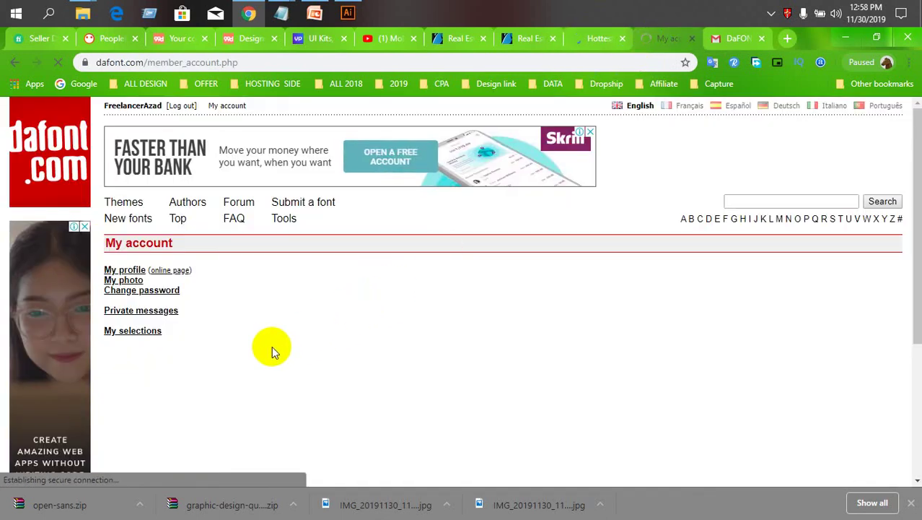
{"action": "left_click", "coordinate": [593, 39]}
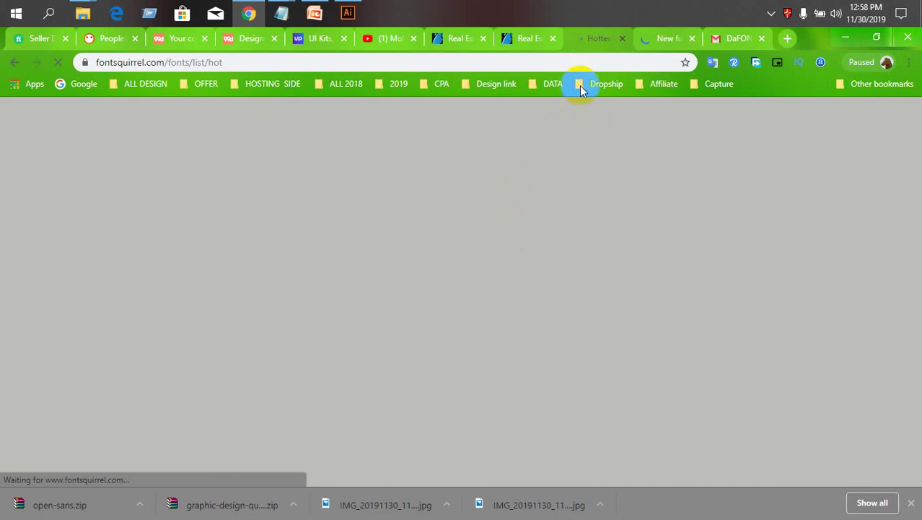
{"action": "left_click", "coordinate": [348, 13]}
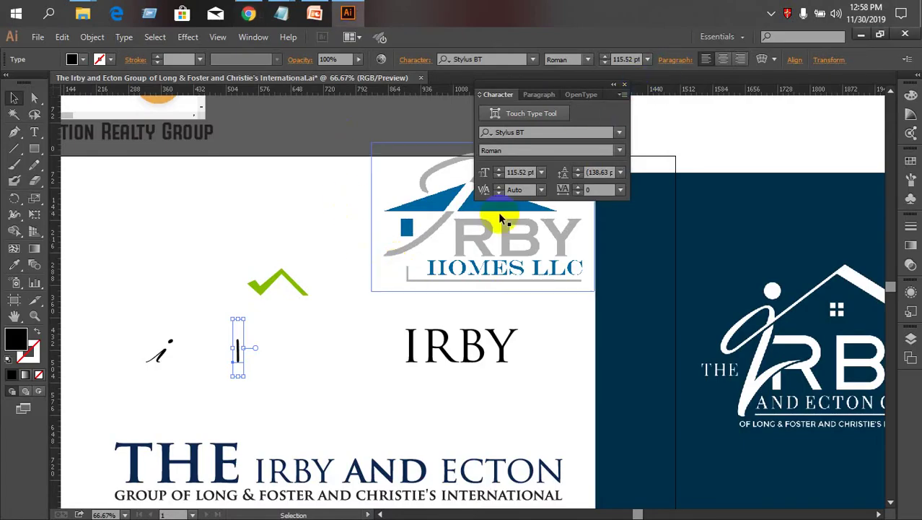
{"action": "left_click", "coordinate": [258, 16]}
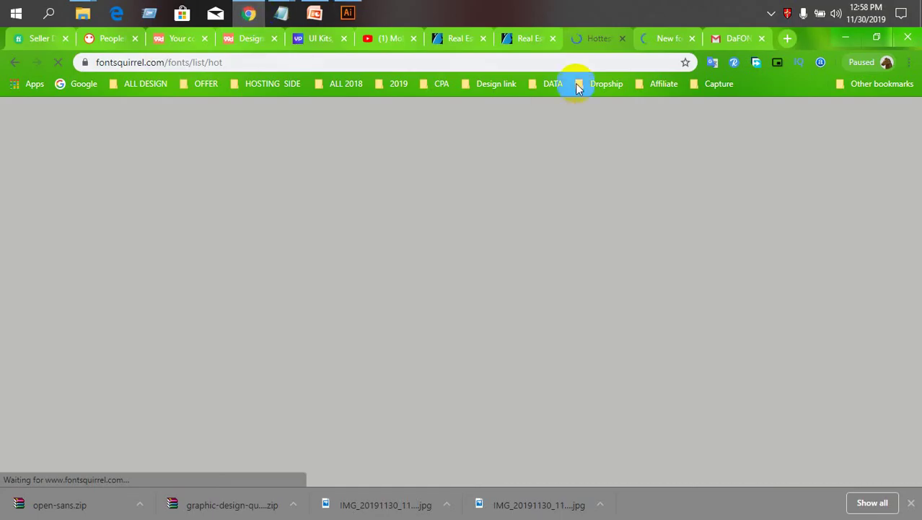
Step: Return to DaFont's New fonts page and save the DaFont login in the browser
{"action": "left_click", "coordinate": [667, 40]}
{"action": "scroll", "coordinate": [401, 383], "scroll_direction": "down", "scroll_amount": 1}
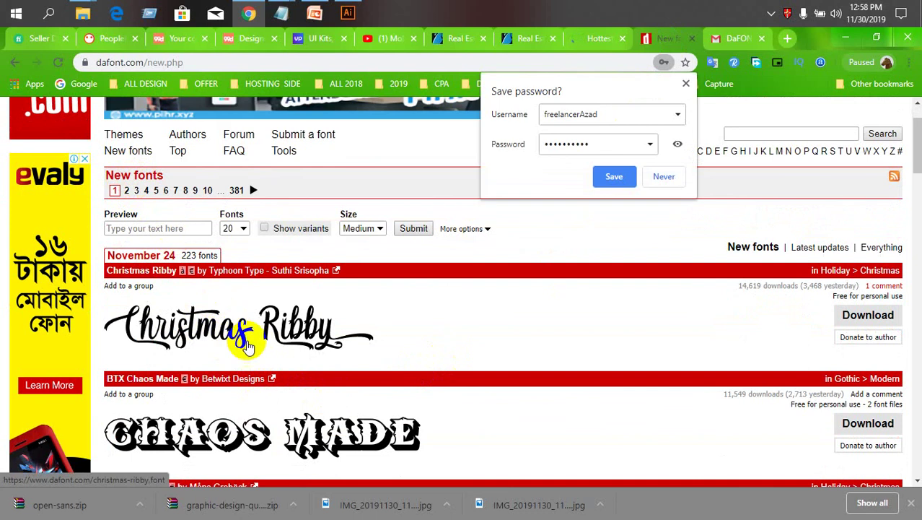
{"action": "left_click", "coordinate": [605, 178]}
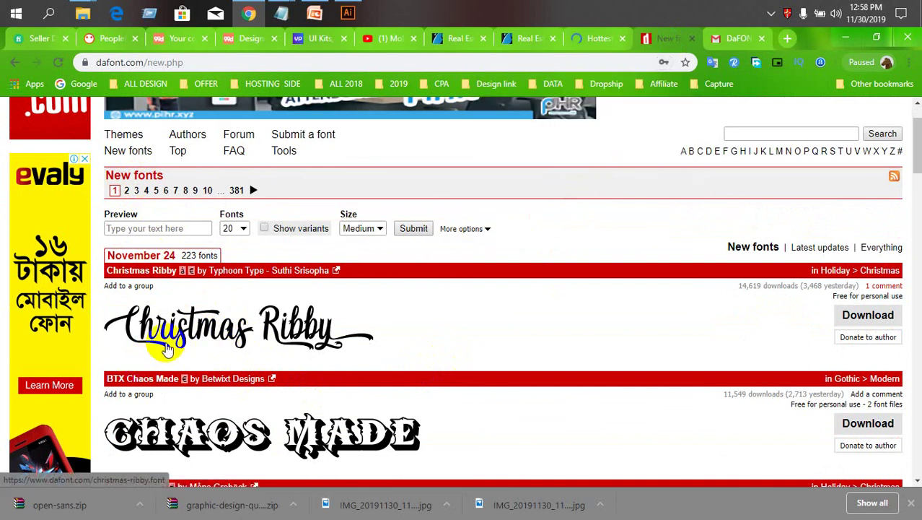
Step: Look through the font samples on the first page of DaFont's new fonts, down to Rockville Solid
{"action": "scroll", "coordinate": [175, 350], "scroll_direction": "down", "scroll_amount": 2}
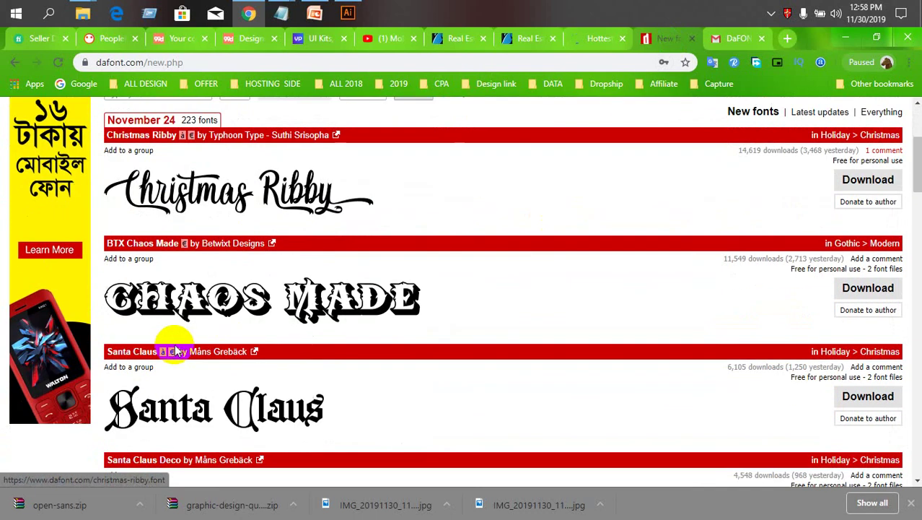
{"action": "scroll", "coordinate": [288, 226], "scroll_direction": "down", "scroll_amount": 7}
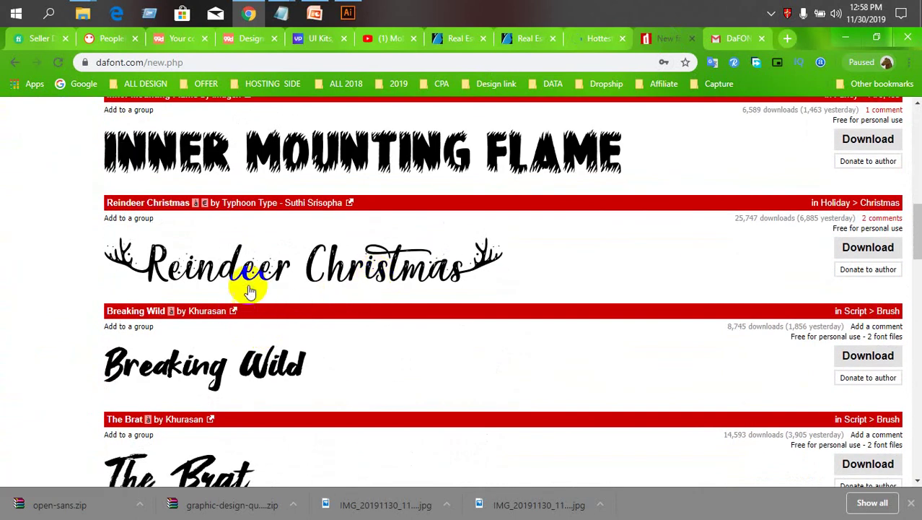
{"action": "scroll", "coordinate": [206, 272], "scroll_direction": "down", "scroll_amount": 5}
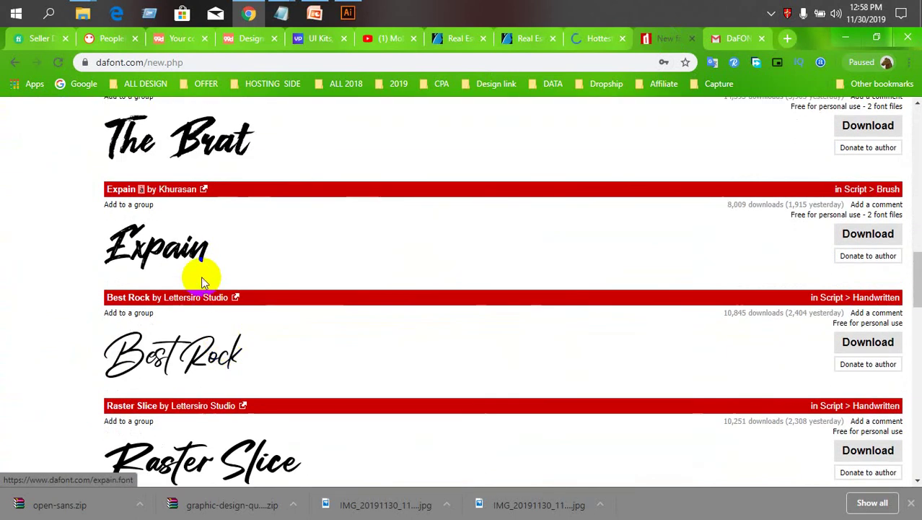
{"action": "scroll", "coordinate": [230, 310], "scroll_direction": "down", "scroll_amount": 2}
{"action": "scroll", "coordinate": [258, 332], "scroll_direction": "down", "scroll_amount": 6}
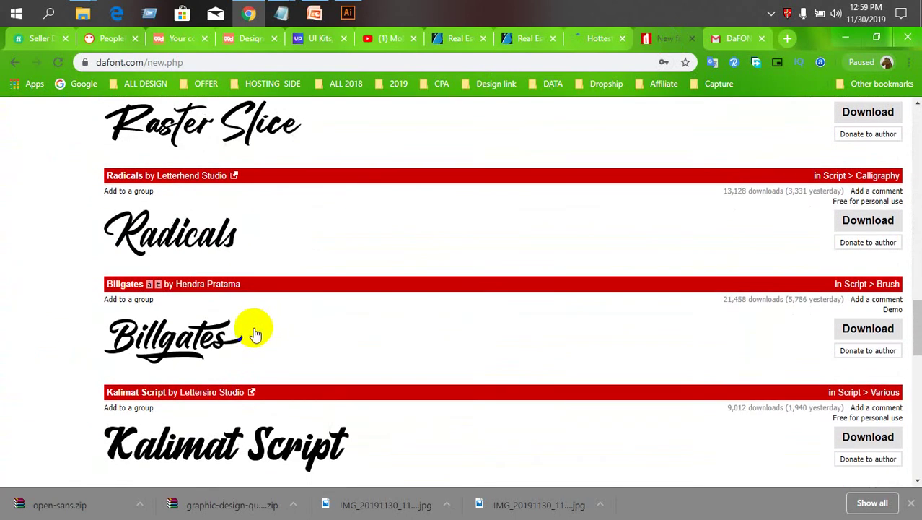
{"action": "scroll", "coordinate": [267, 333], "scroll_direction": "down", "scroll_amount": 5}
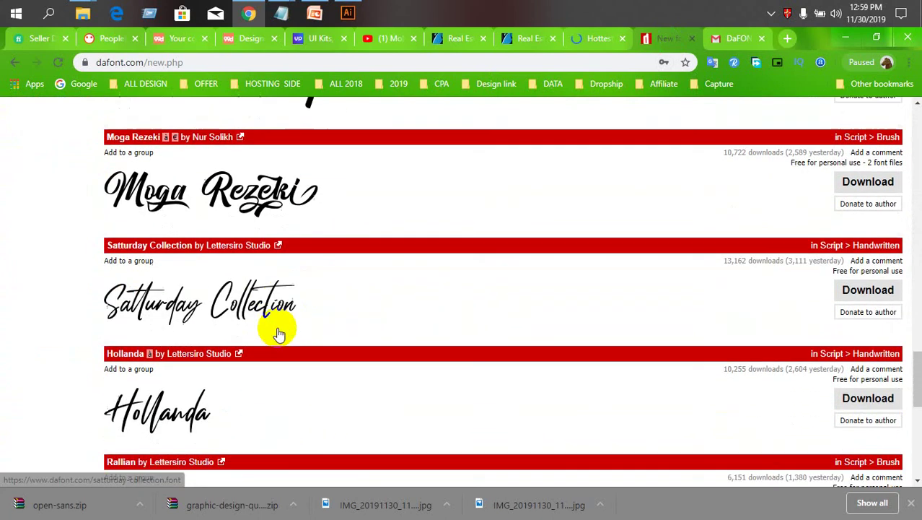
{"action": "scroll", "coordinate": [224, 351], "scroll_direction": "down", "scroll_amount": 4}
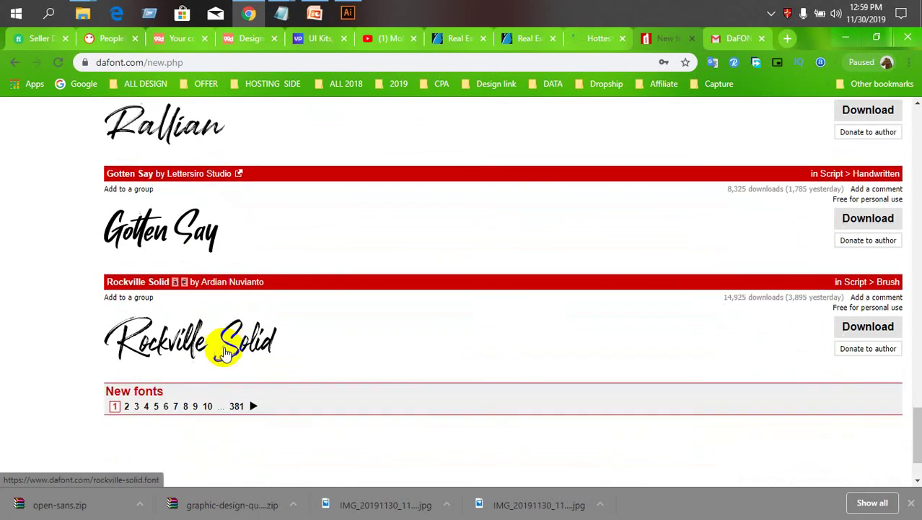
Step: Open page 2 of the new fonts and look through its samples down to Beloved Daughter
{"action": "left_click", "coordinate": [130, 359]}
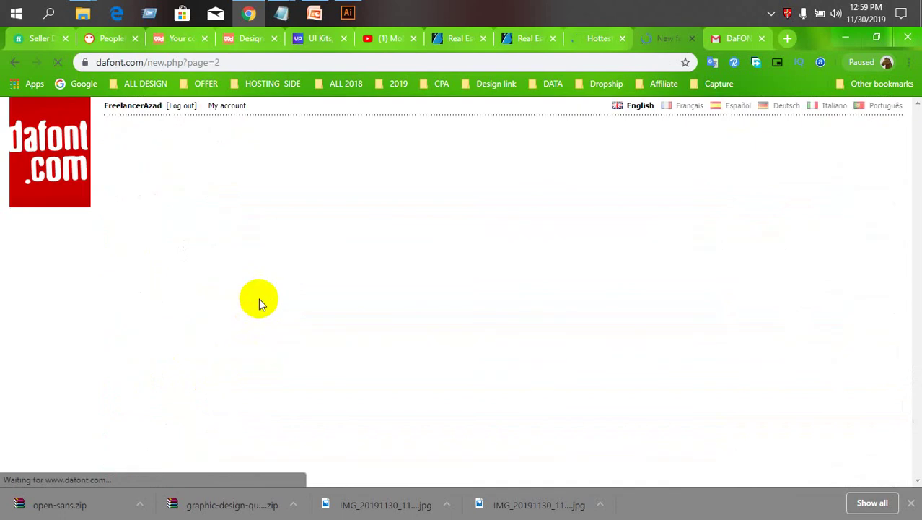
{"action": "scroll", "coordinate": [253, 332], "scroll_direction": "down", "scroll_amount": 8}
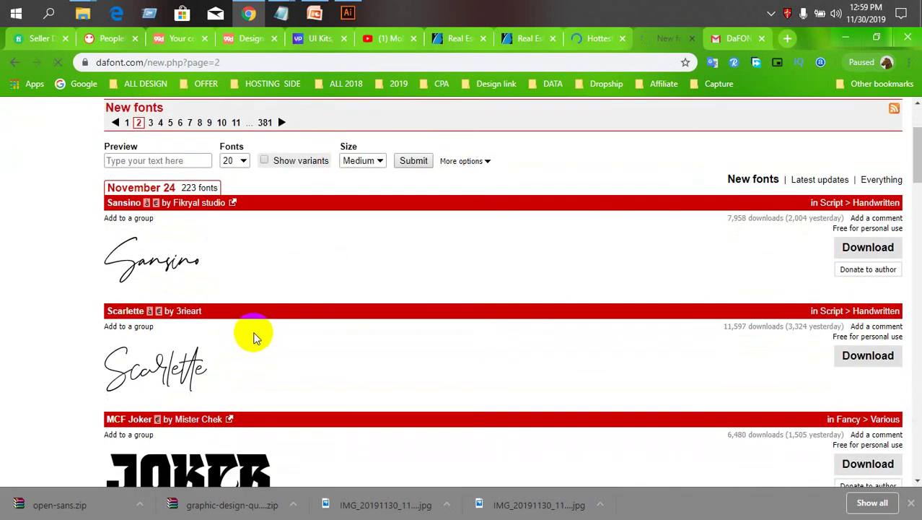
{"action": "scroll", "coordinate": [256, 337], "scroll_direction": "down", "scroll_amount": 8}
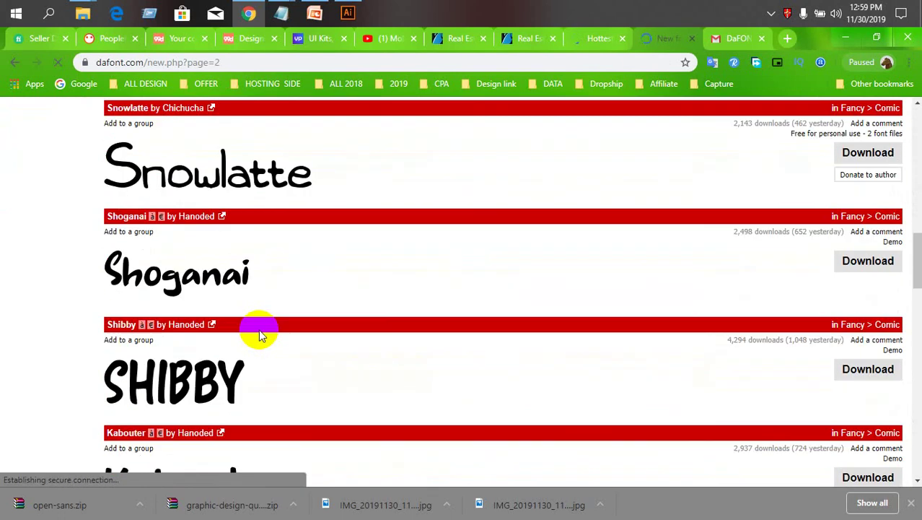
{"action": "scroll", "coordinate": [263, 336], "scroll_direction": "down", "scroll_amount": 15}
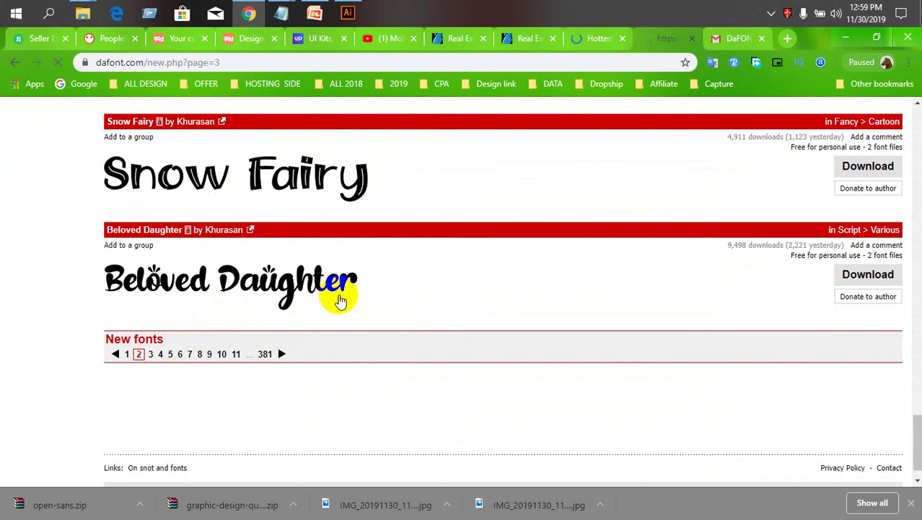
Step: Open page 3 of the new fonts and examine its samples from Bad Santa Company to Angelina
{"action": "scroll", "coordinate": [304, 307], "scroll_direction": "down", "scroll_amount": 2}
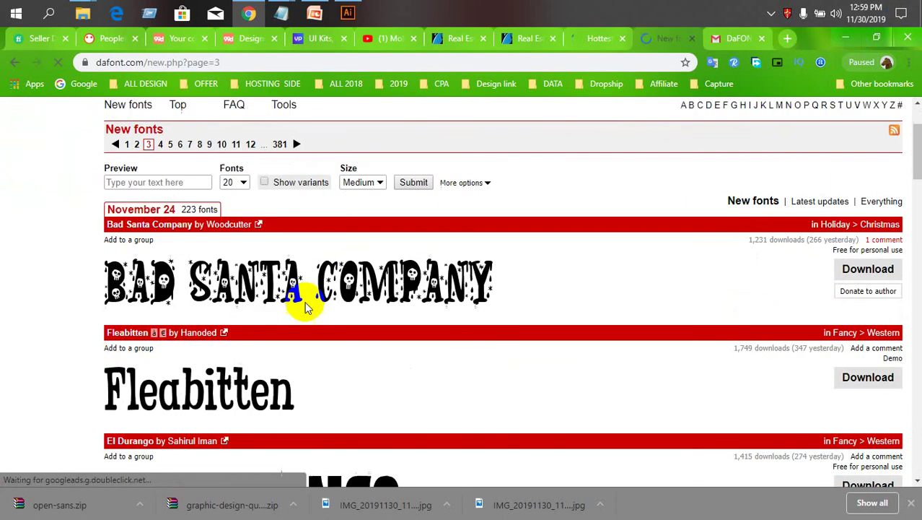
{"action": "scroll", "coordinate": [305, 307], "scroll_direction": "down", "scroll_amount": 10}
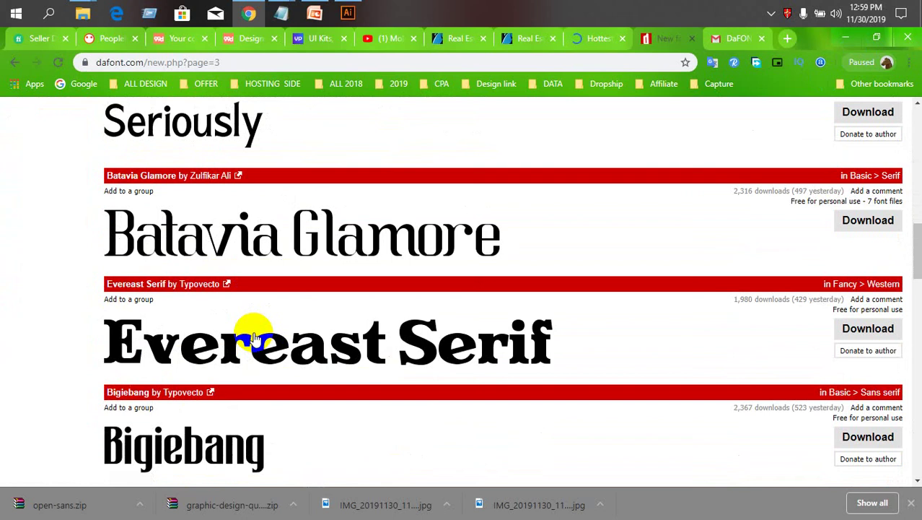
{"action": "scroll", "coordinate": [254, 338], "scroll_direction": "down", "scroll_amount": 15}
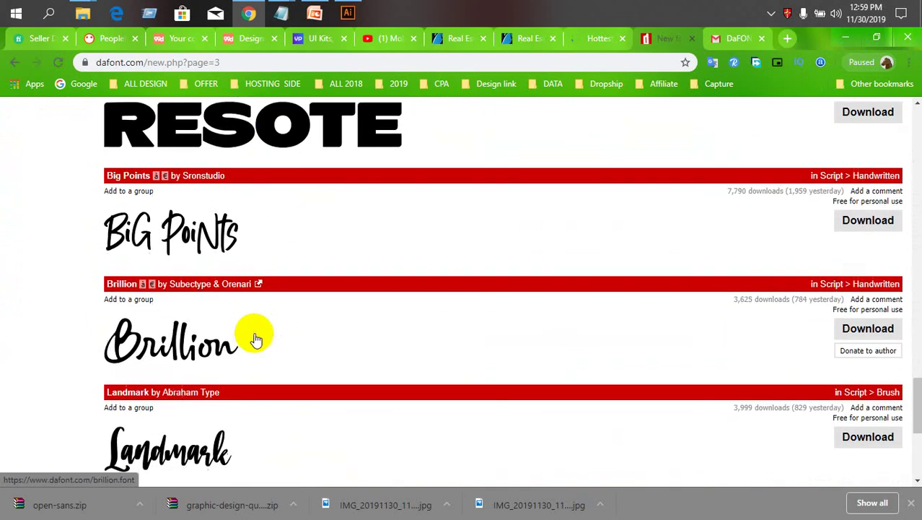
{"action": "scroll", "coordinate": [254, 337], "scroll_direction": "down", "scroll_amount": 4}
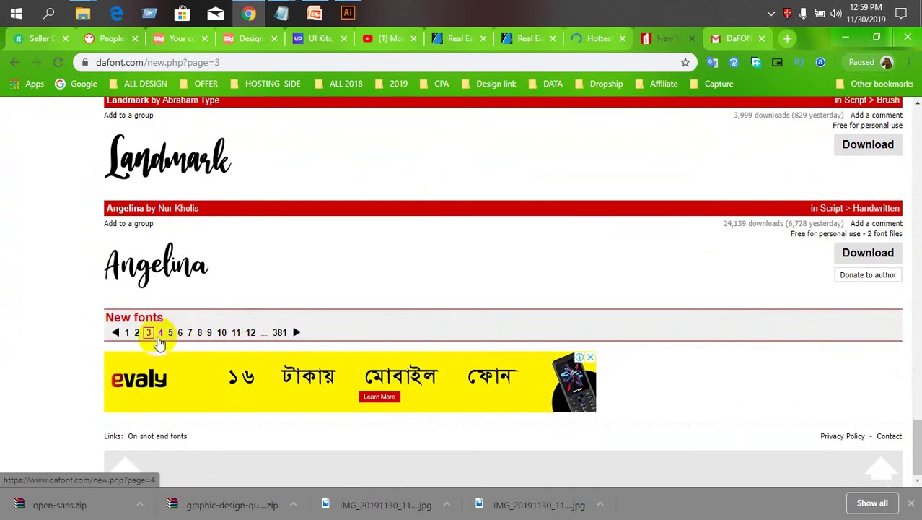
Step: Open page 4 of the new fonts and examine its script and handwritten samples down to Al Chevrola
{"action": "left_click", "coordinate": [172, 333]}
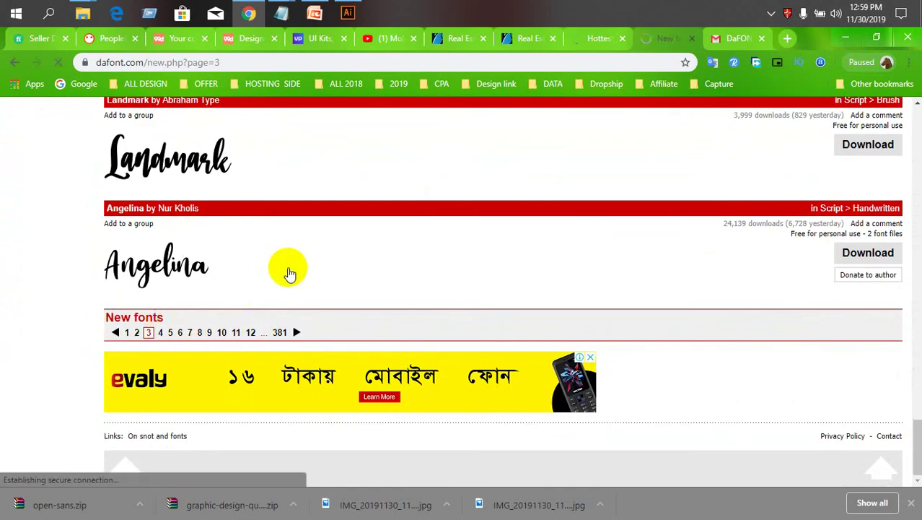
{"action": "scroll", "coordinate": [278, 363], "scroll_direction": "down", "scroll_amount": 3}
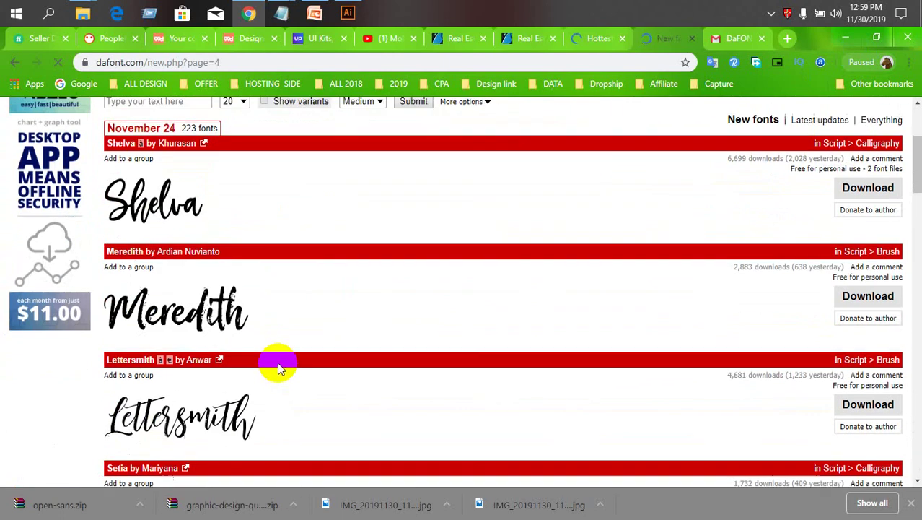
{"action": "scroll", "coordinate": [282, 366], "scroll_direction": "down", "scroll_amount": 8}
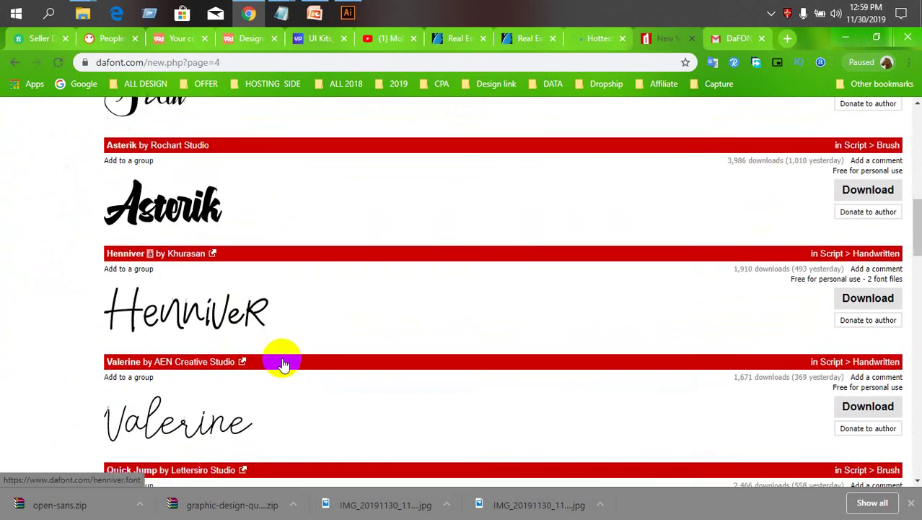
{"action": "scroll", "coordinate": [287, 362], "scroll_direction": "down", "scroll_amount": 6}
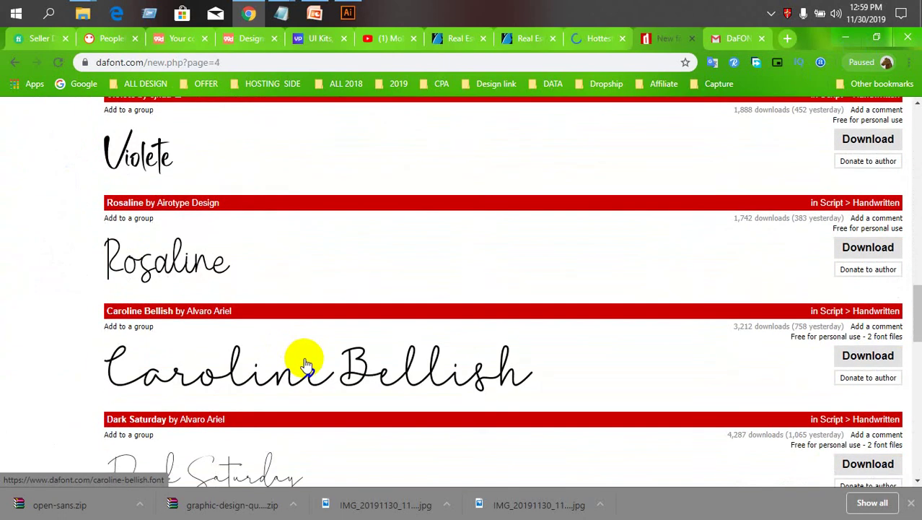
{"action": "scroll", "coordinate": [310, 357], "scroll_direction": "down", "scroll_amount": 10}
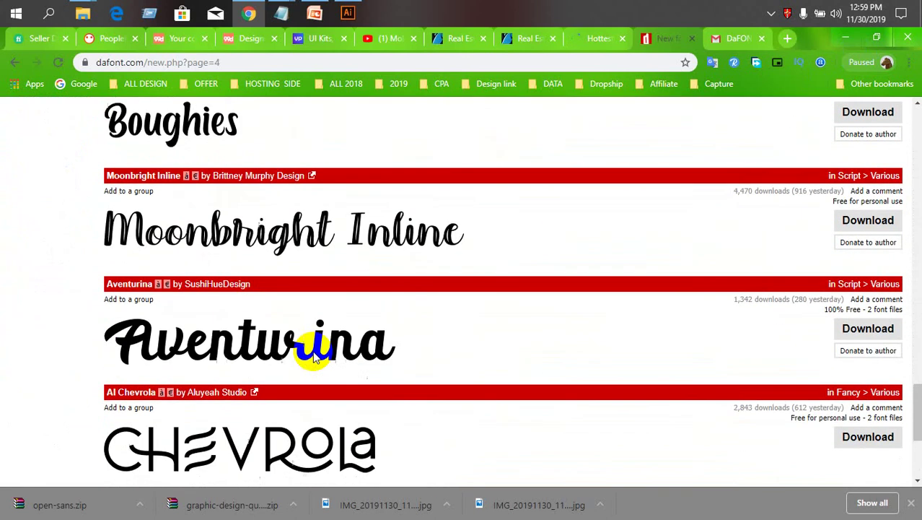